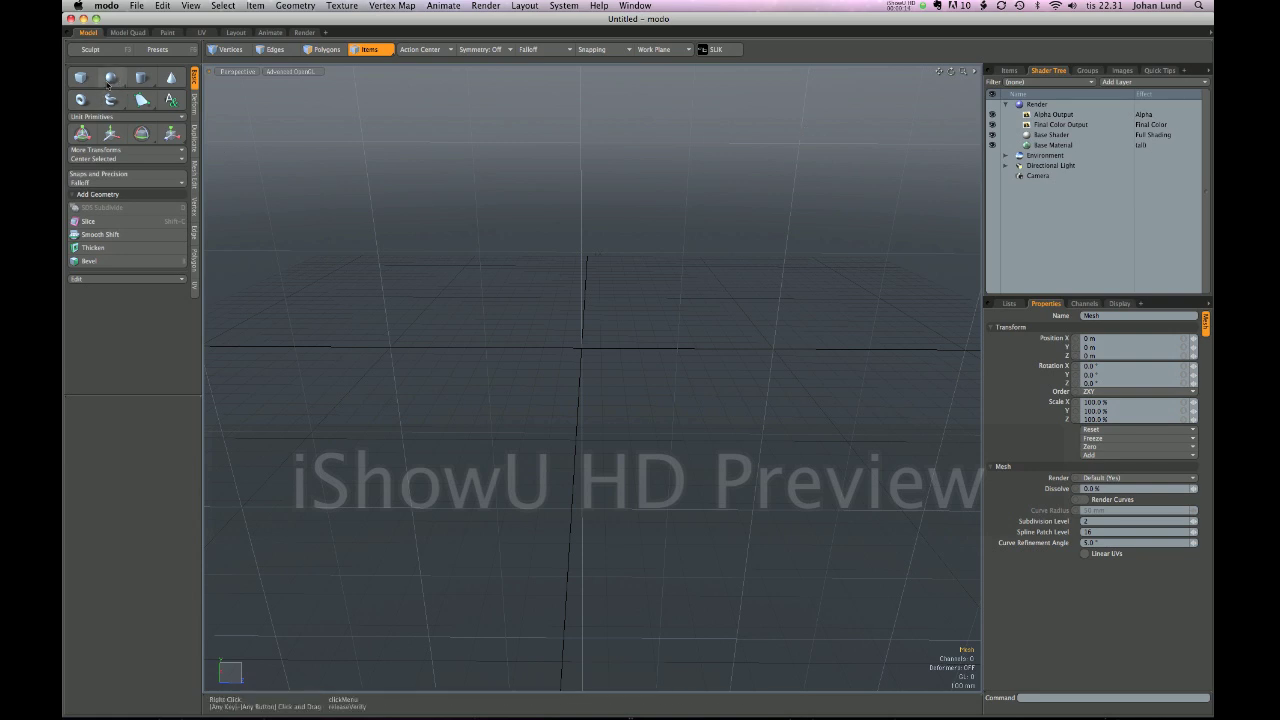
Step: Add a sphere to the scene and select its Base Material in the Shader Tree
click(110, 80)
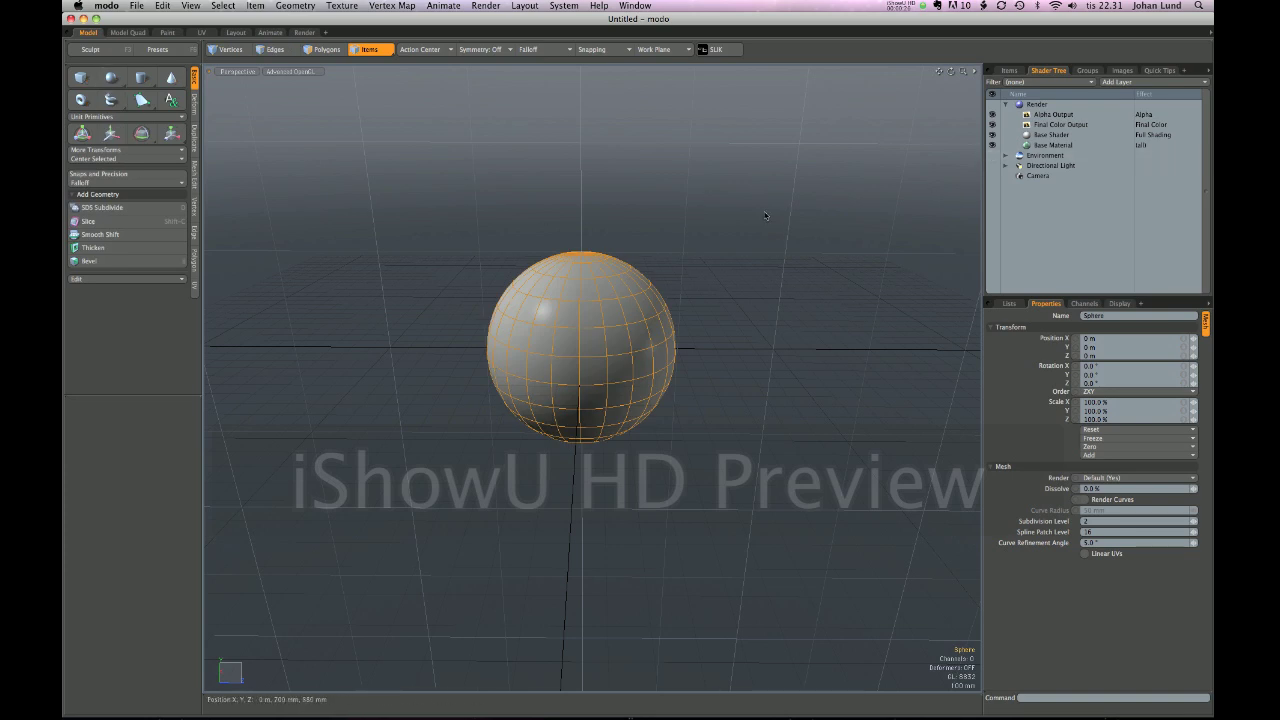
click(1052, 135)
Step: Select the Base Material to review its 80% diffuse, 20% specular and 40% roughness
click(1055, 145)
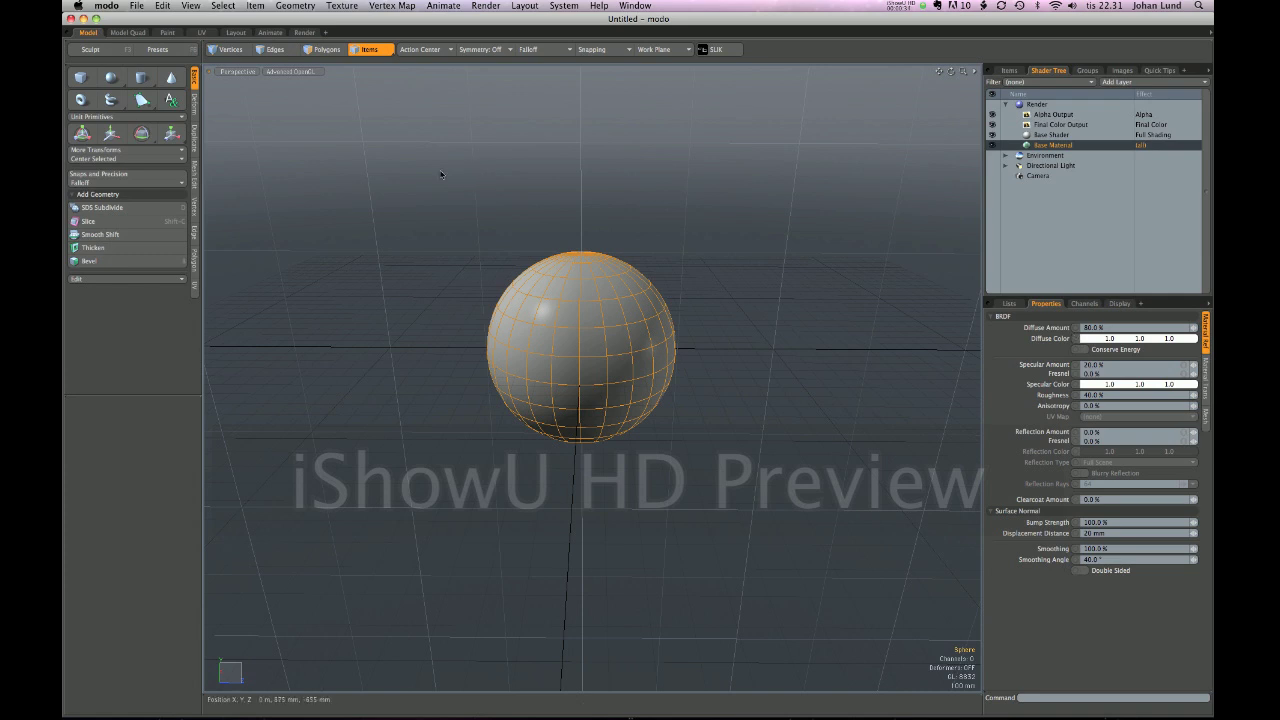
Step: Assign the sphere a Default material group via Texture > Assign Material Group
key(m)
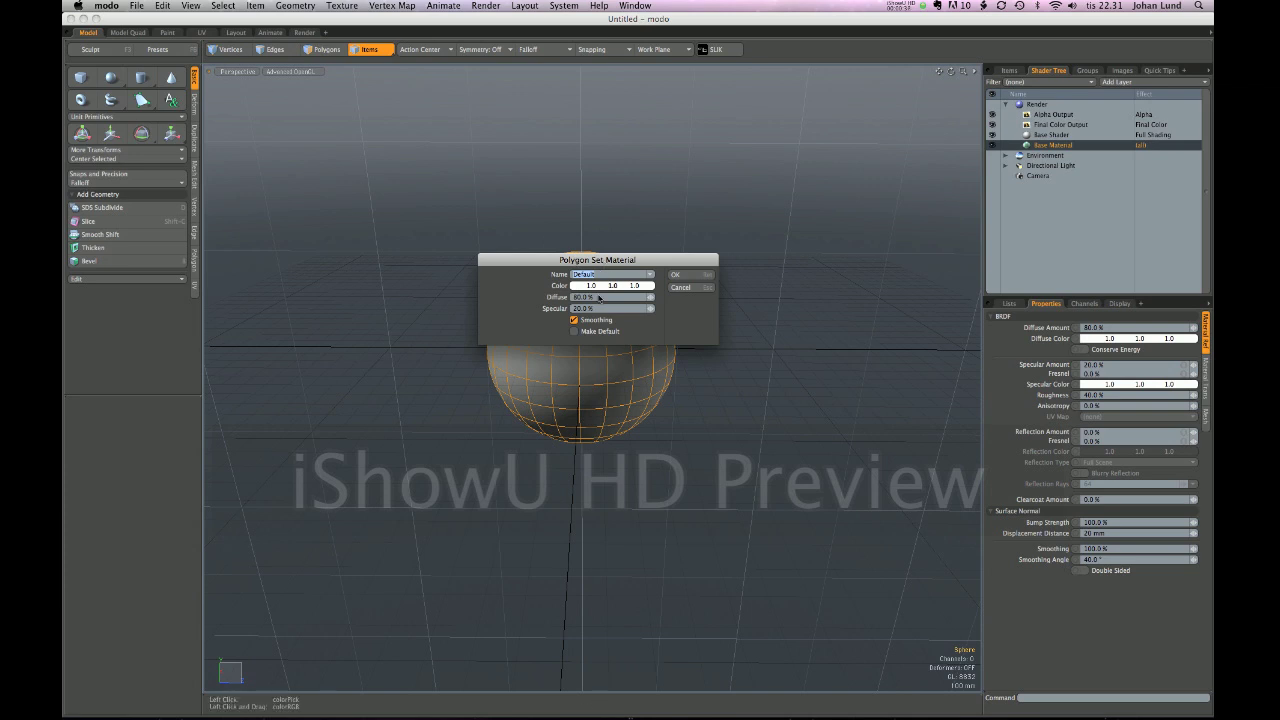
click(692, 293)
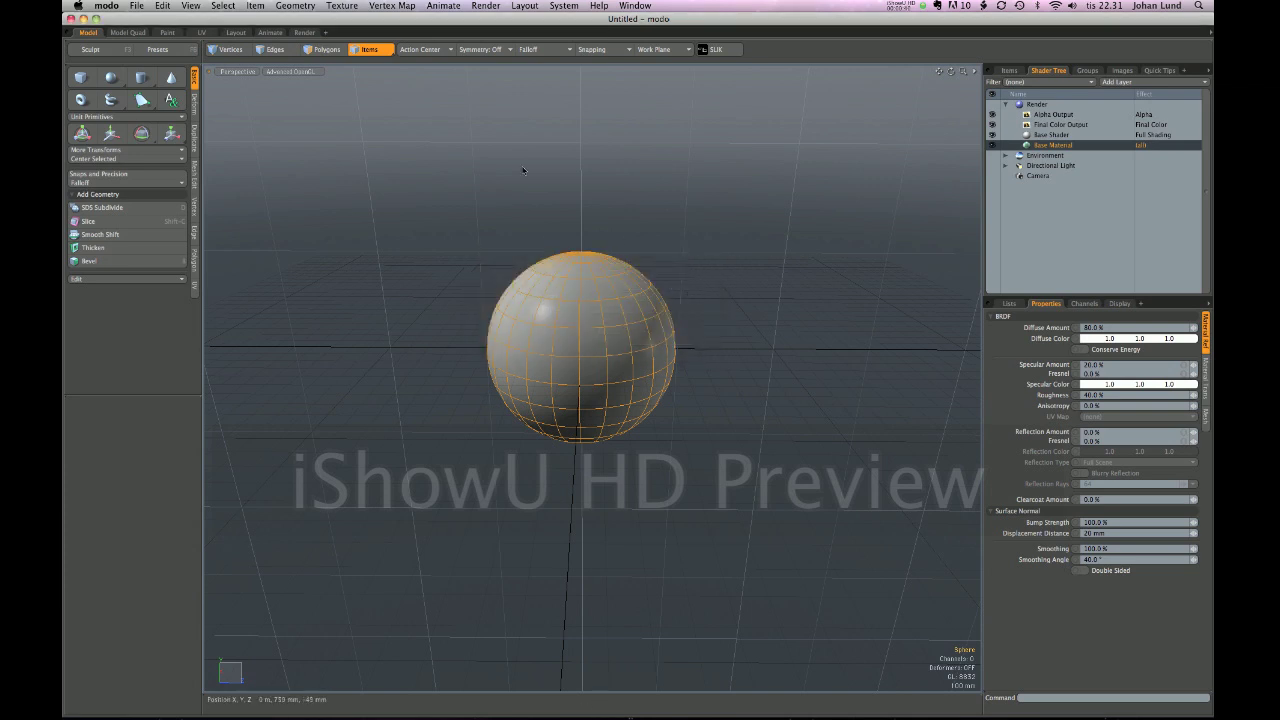
click(343, 6)
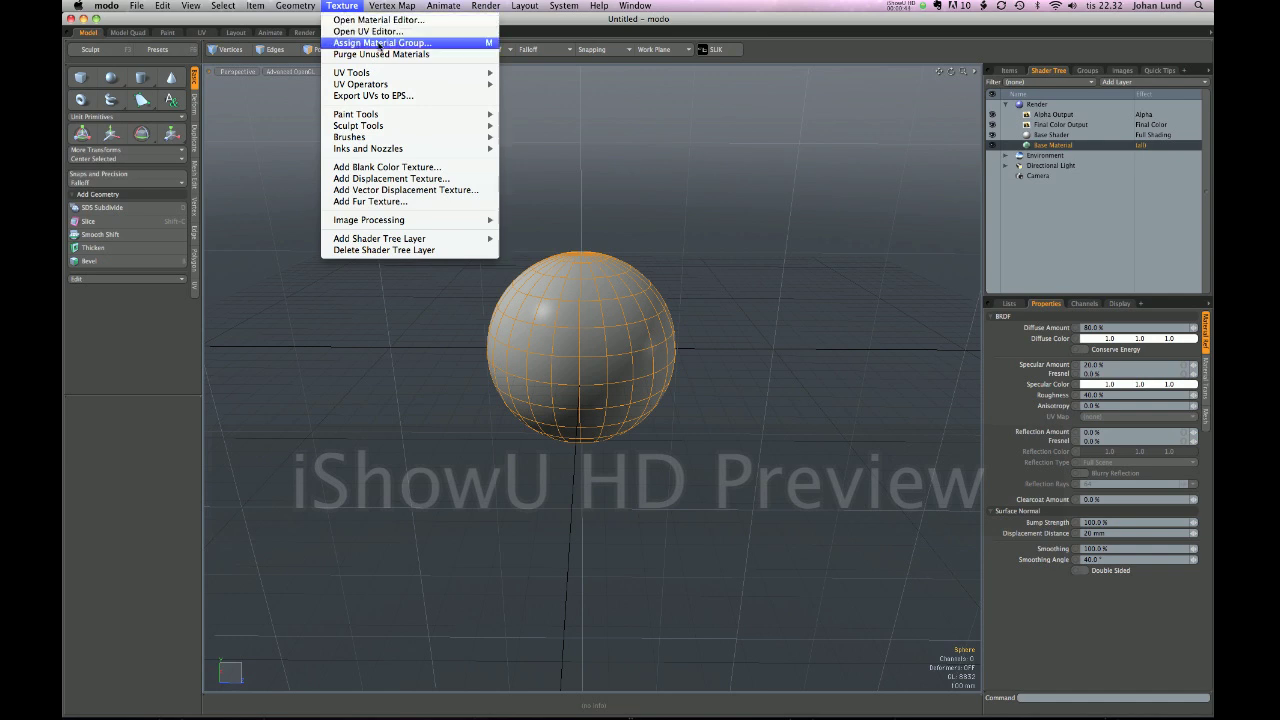
click(436, 46)
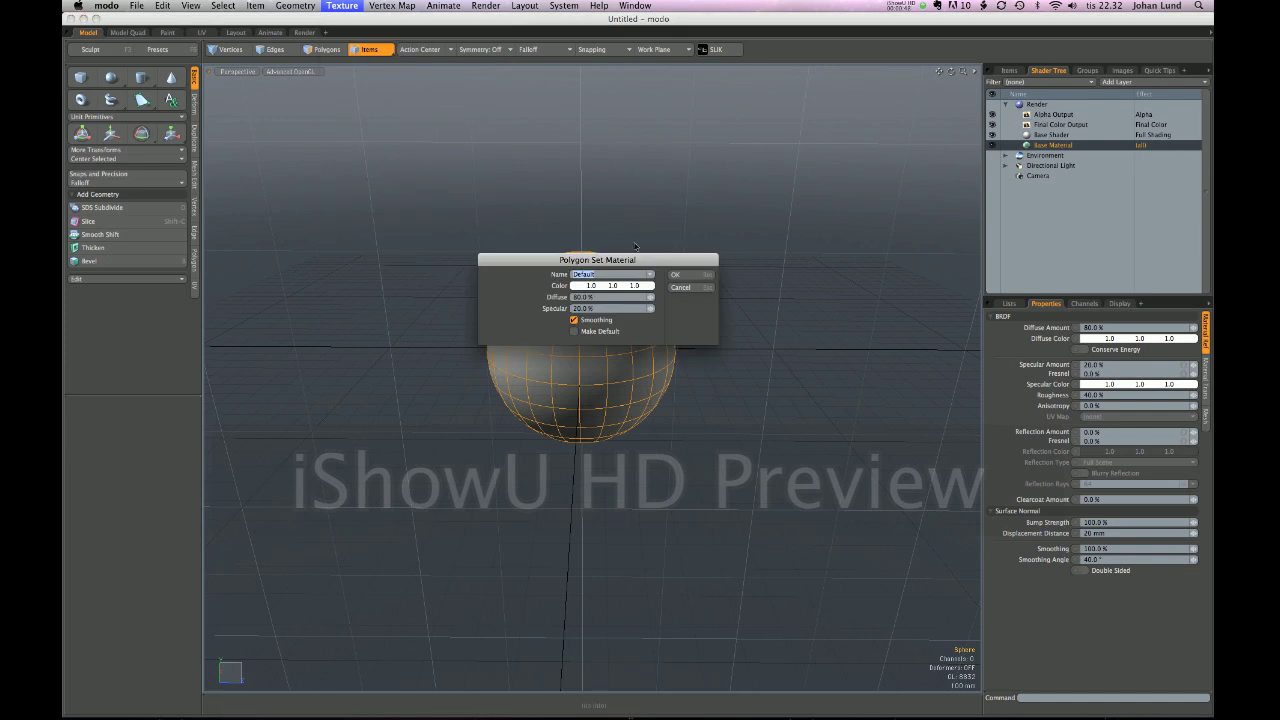
drag(620, 262, 593, 262)
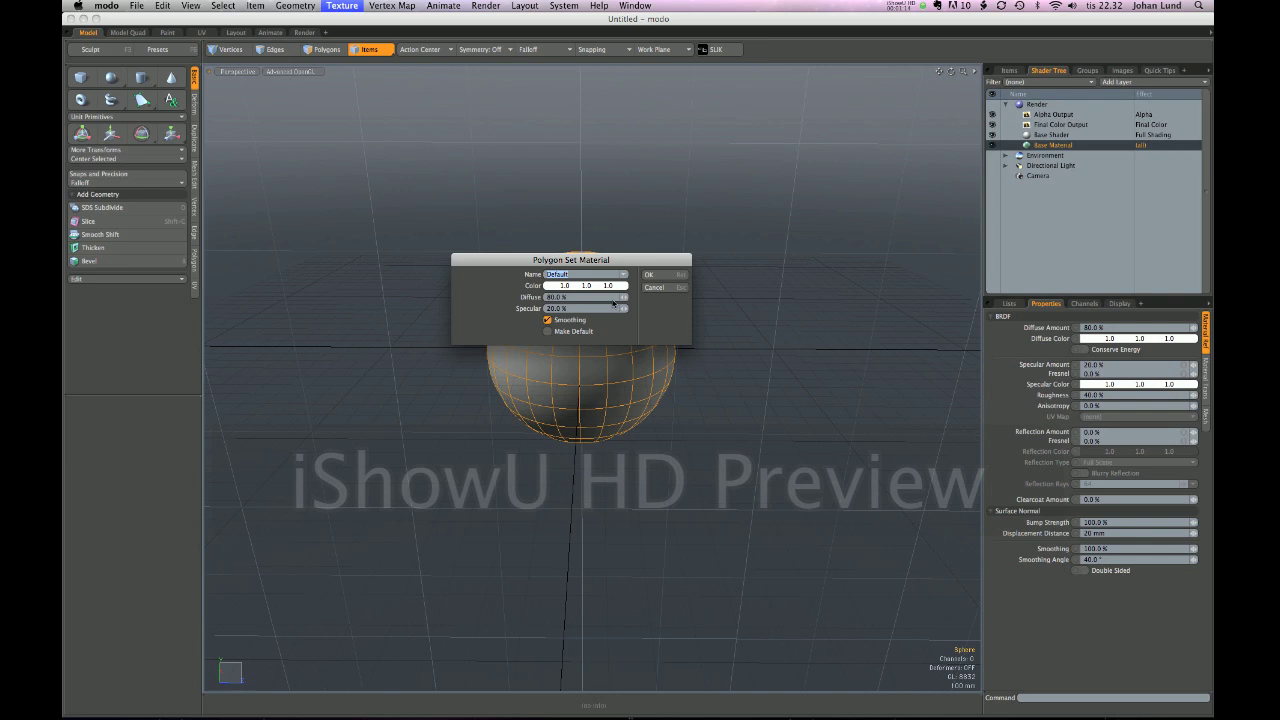
click(649, 275)
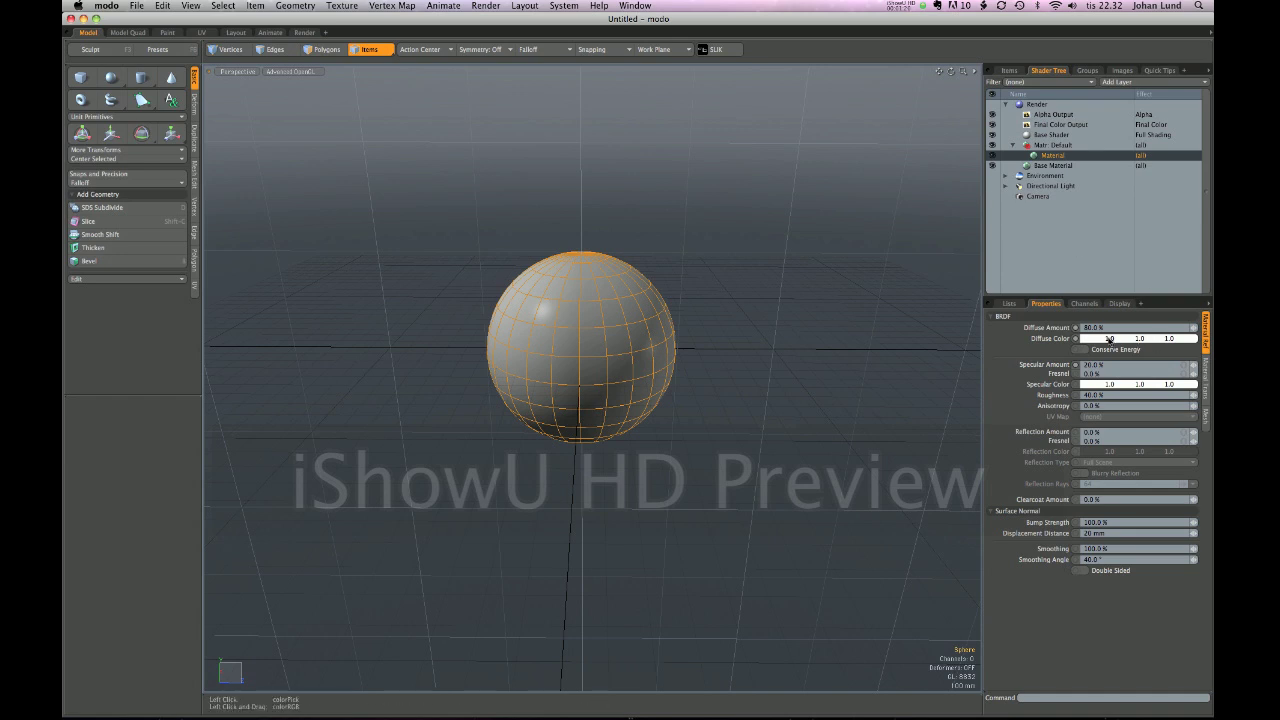
Step: Set the Default material's Diffuse Color to cyan (0.0, 1.0, 1.0)
drag(1110, 340, 1065, 340)
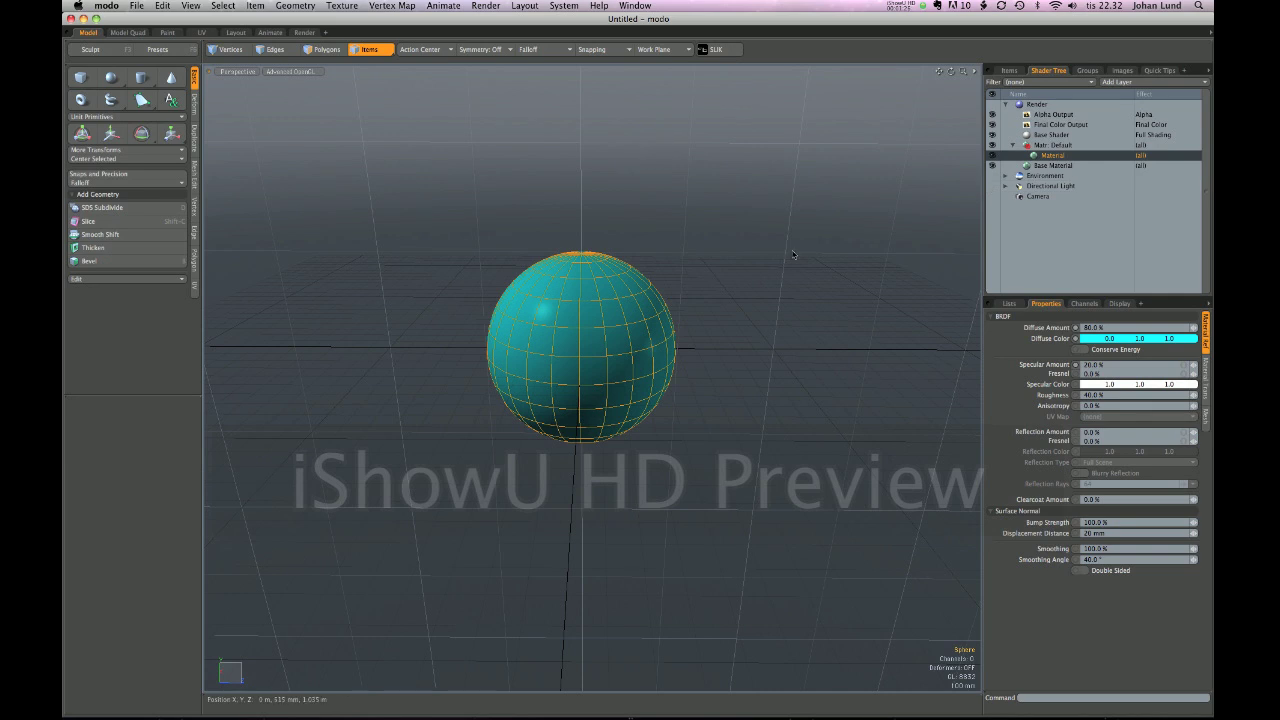
Step: In Polygons mode, tag the sphere with a new blue (0, 0, 1) material named Other
key(3)
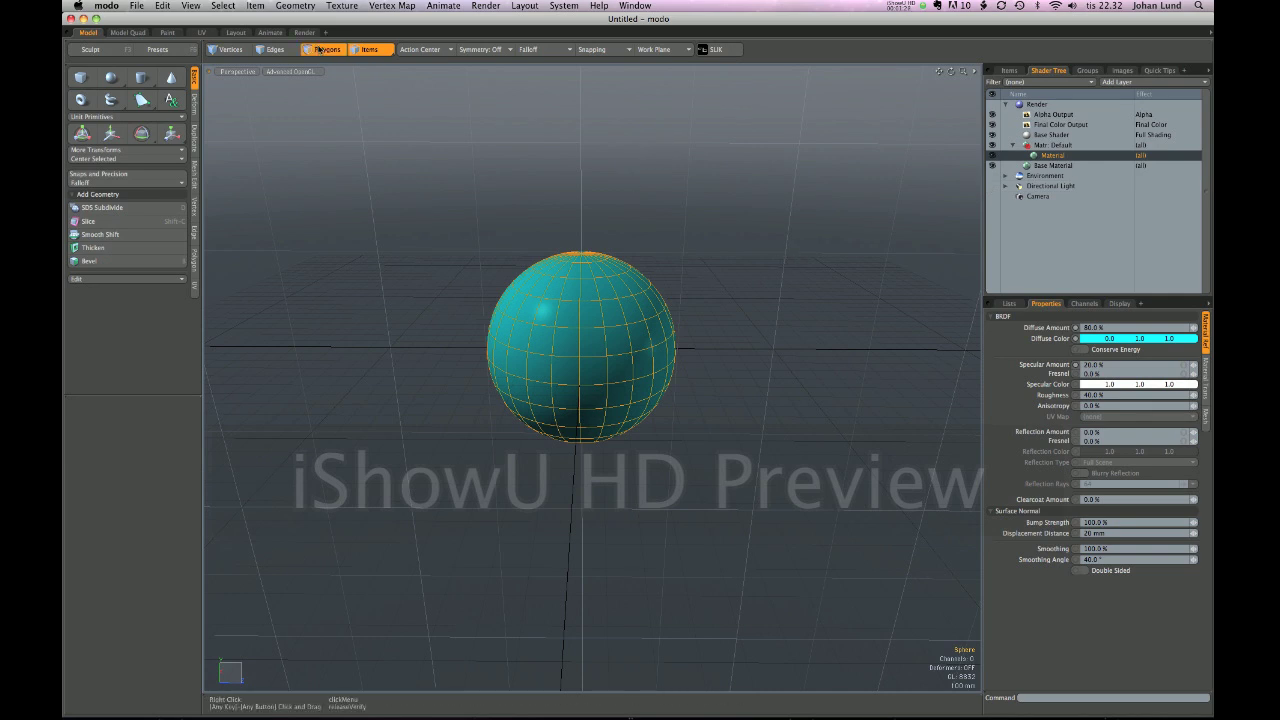
key(m)
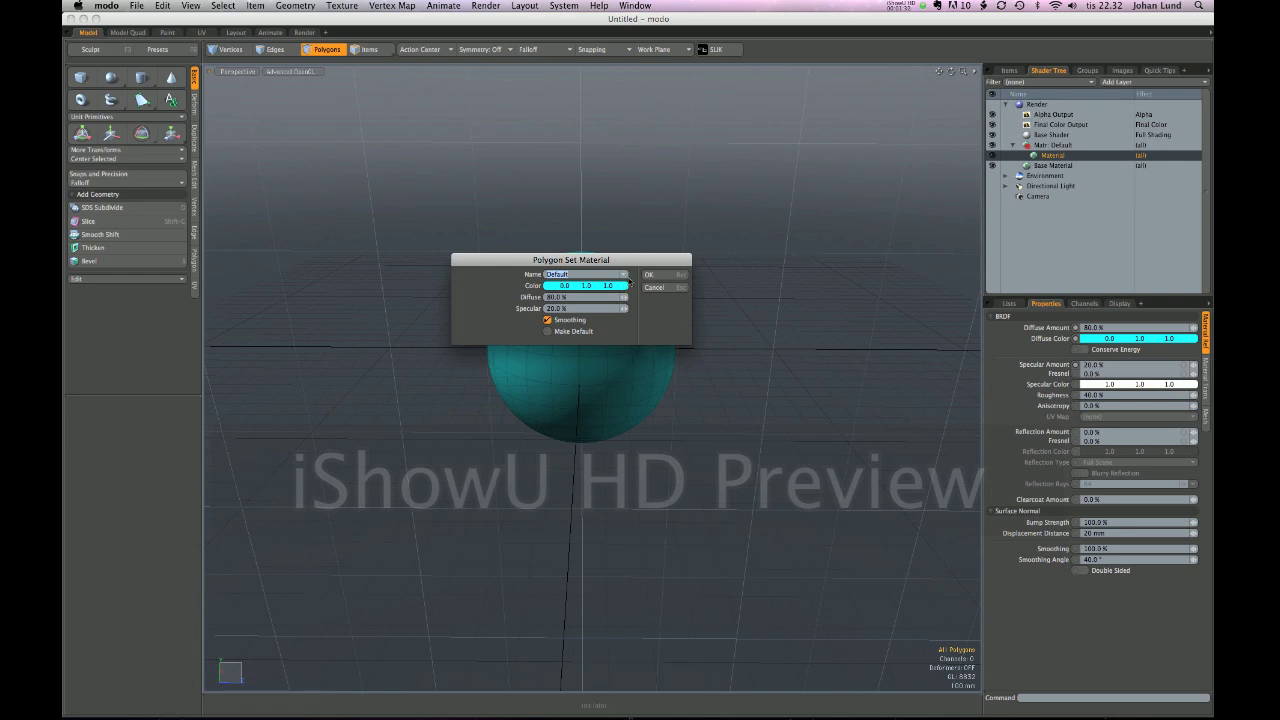
text(Other)
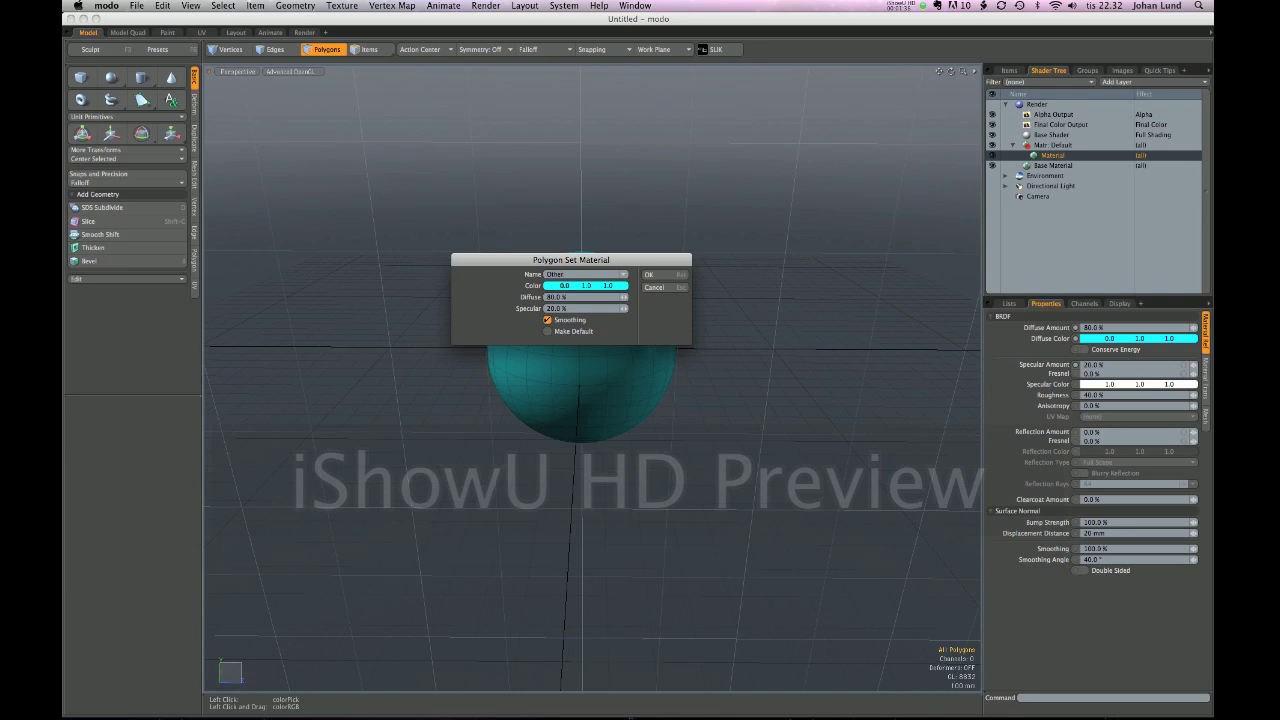
drag(587, 290, 555, 290)
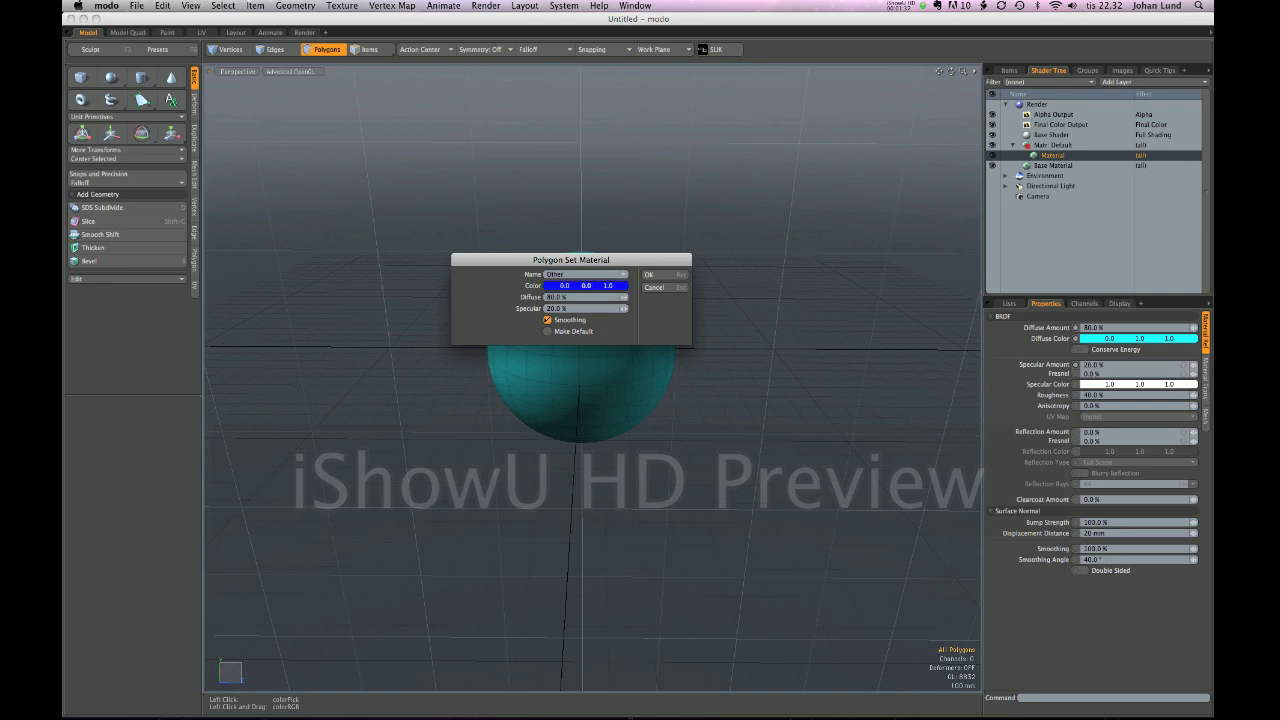
click(671, 275)
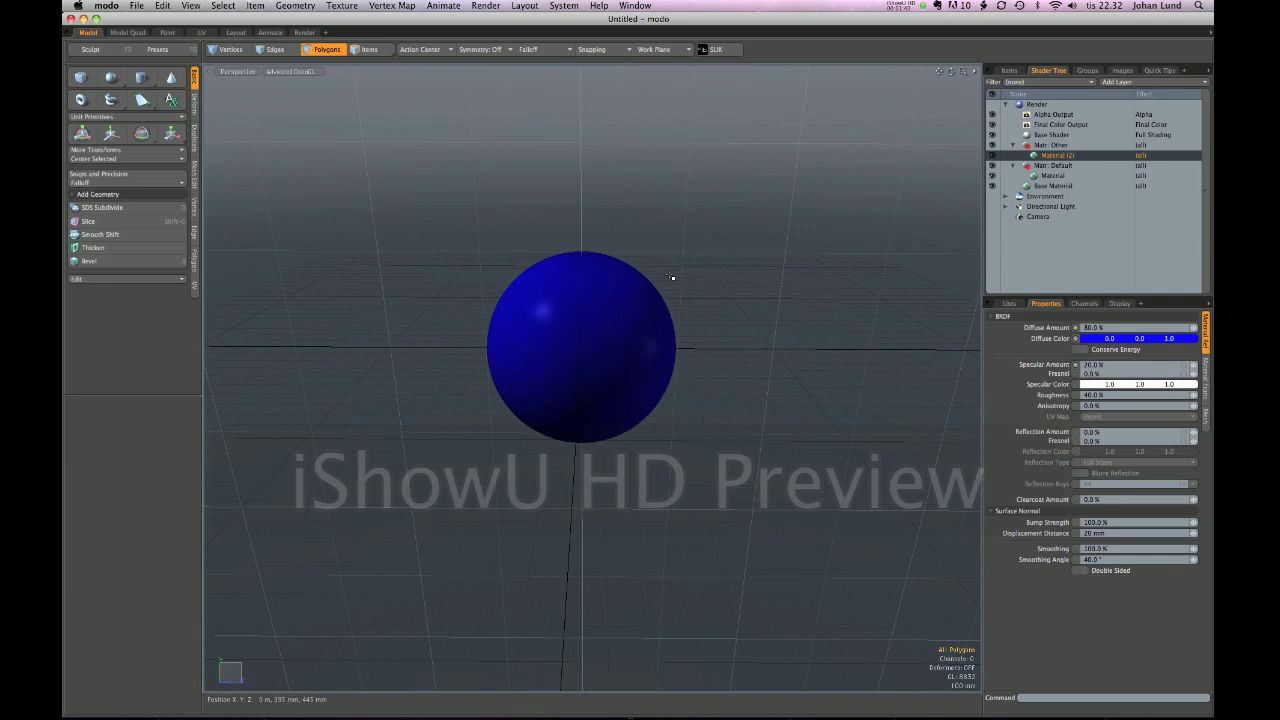
key(m)
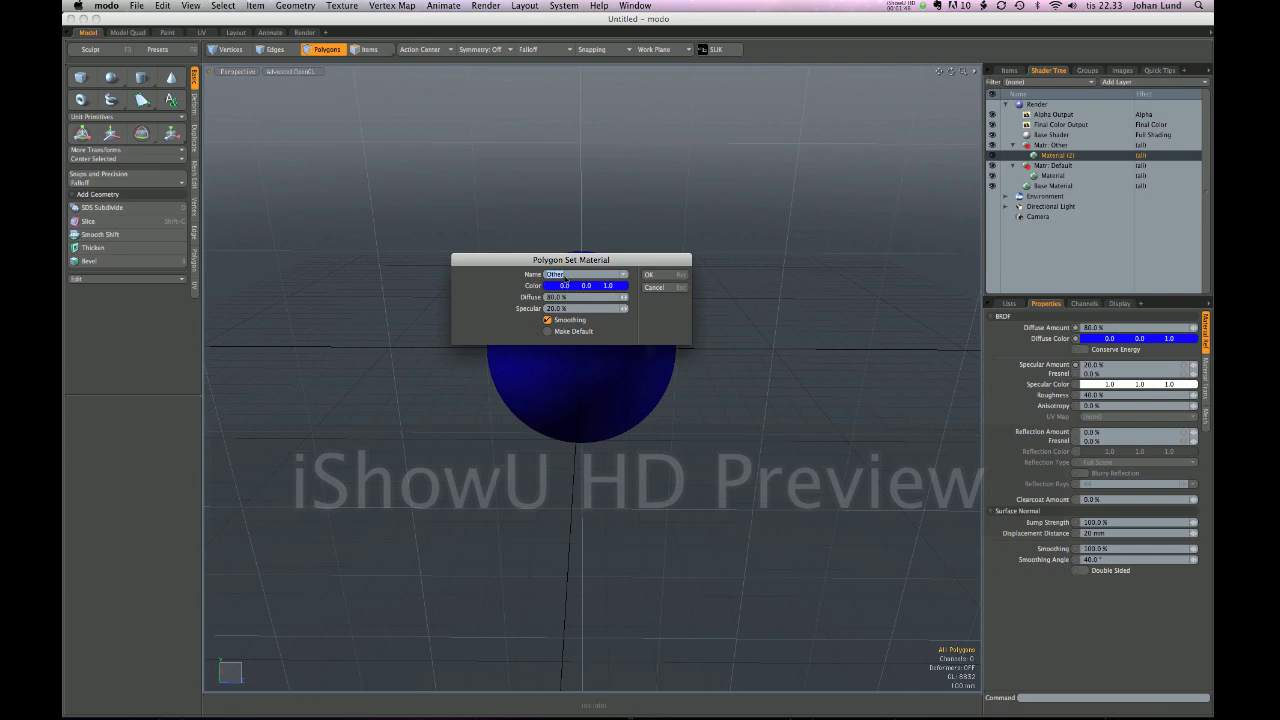
Step: Reassign the sphere's polygons to the Default material tag, restoring the cyan colour
click(620, 275)
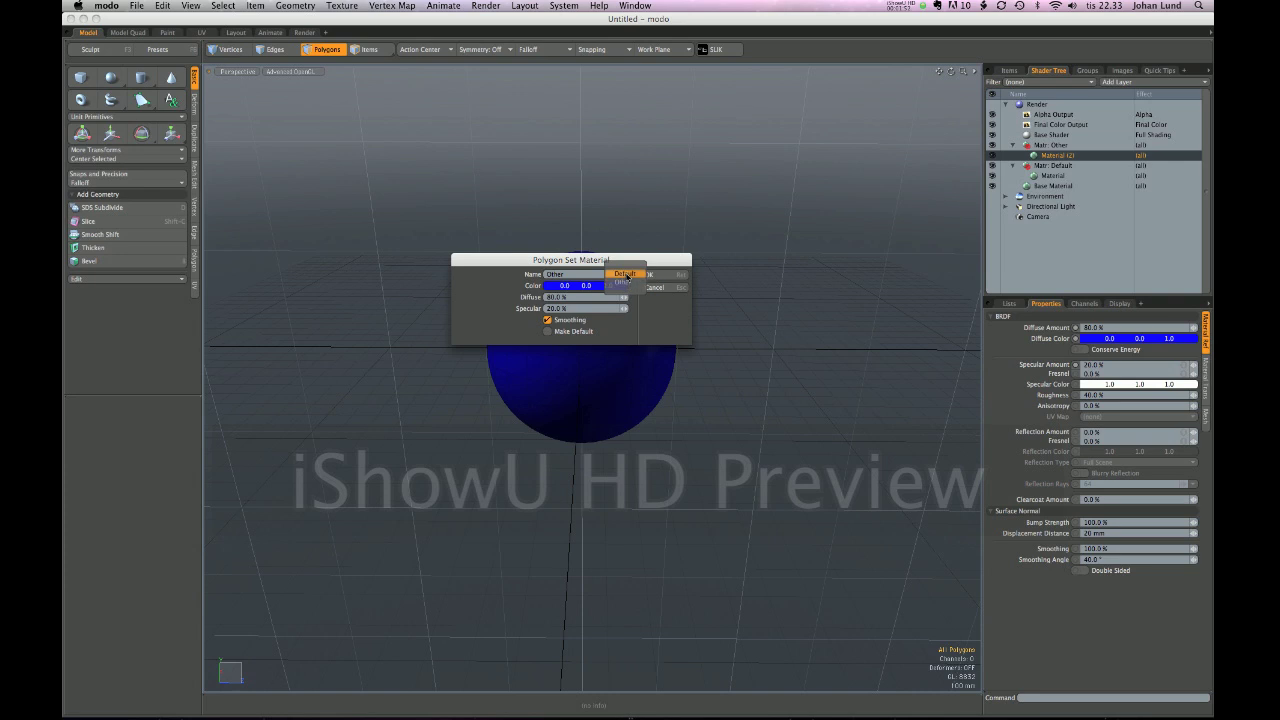
click(626, 275)
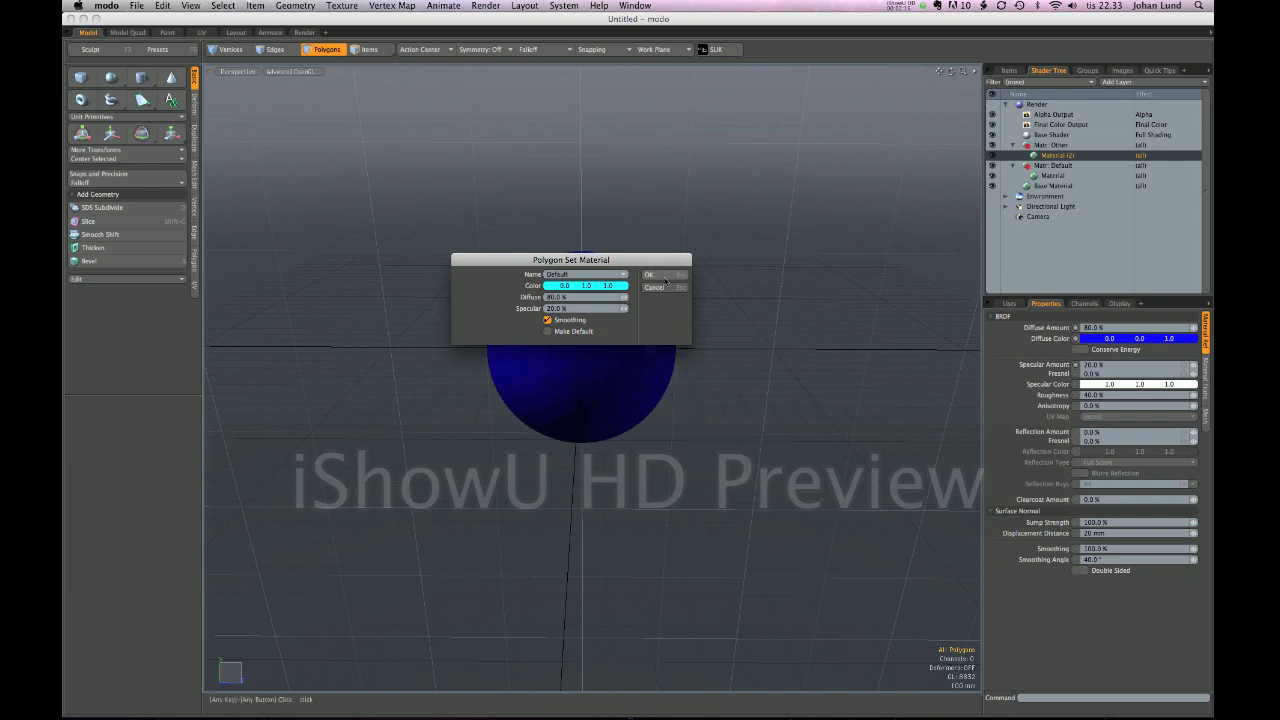
click(663, 276)
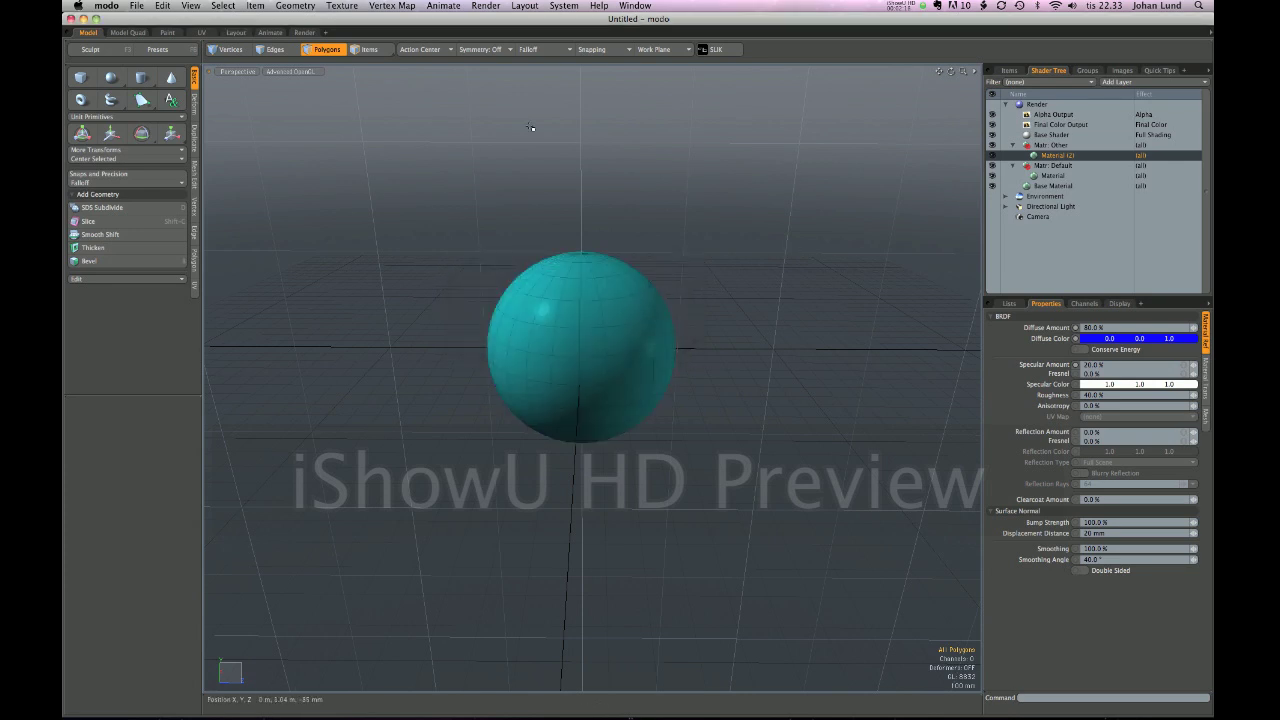
Step: Start a new scene with File > New and add a sphere
click(137, 6)
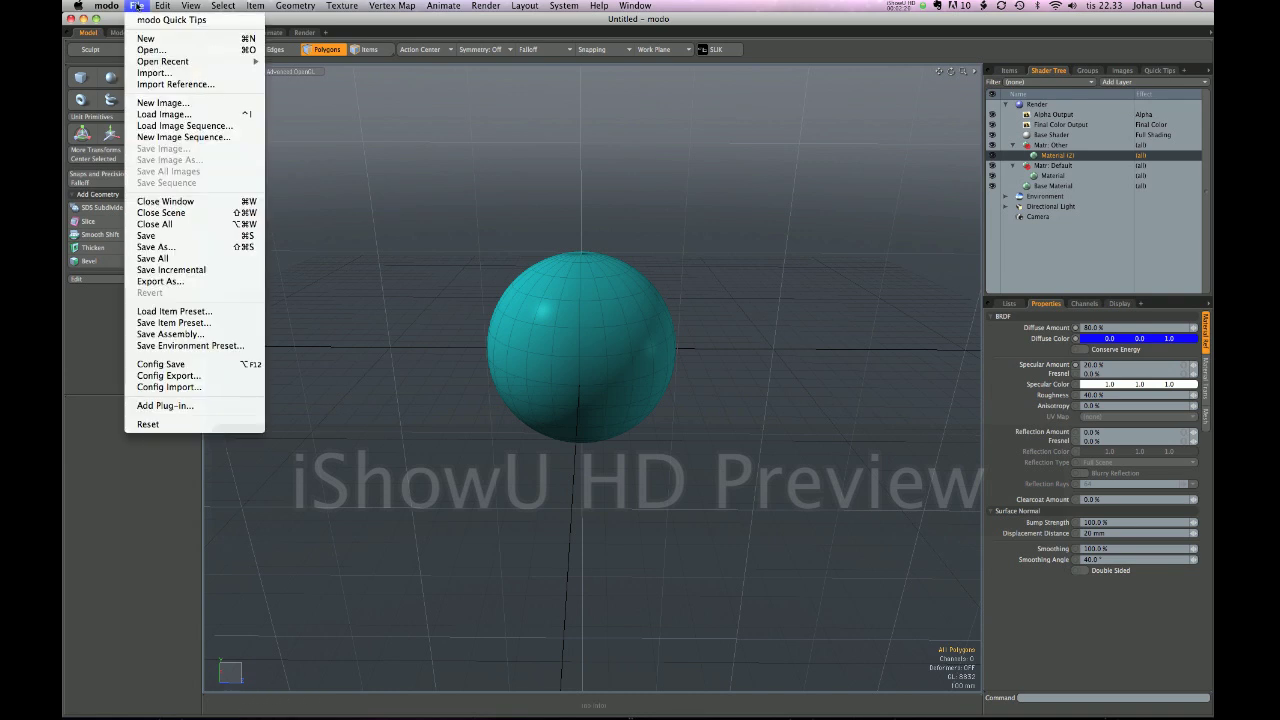
click(146, 38)
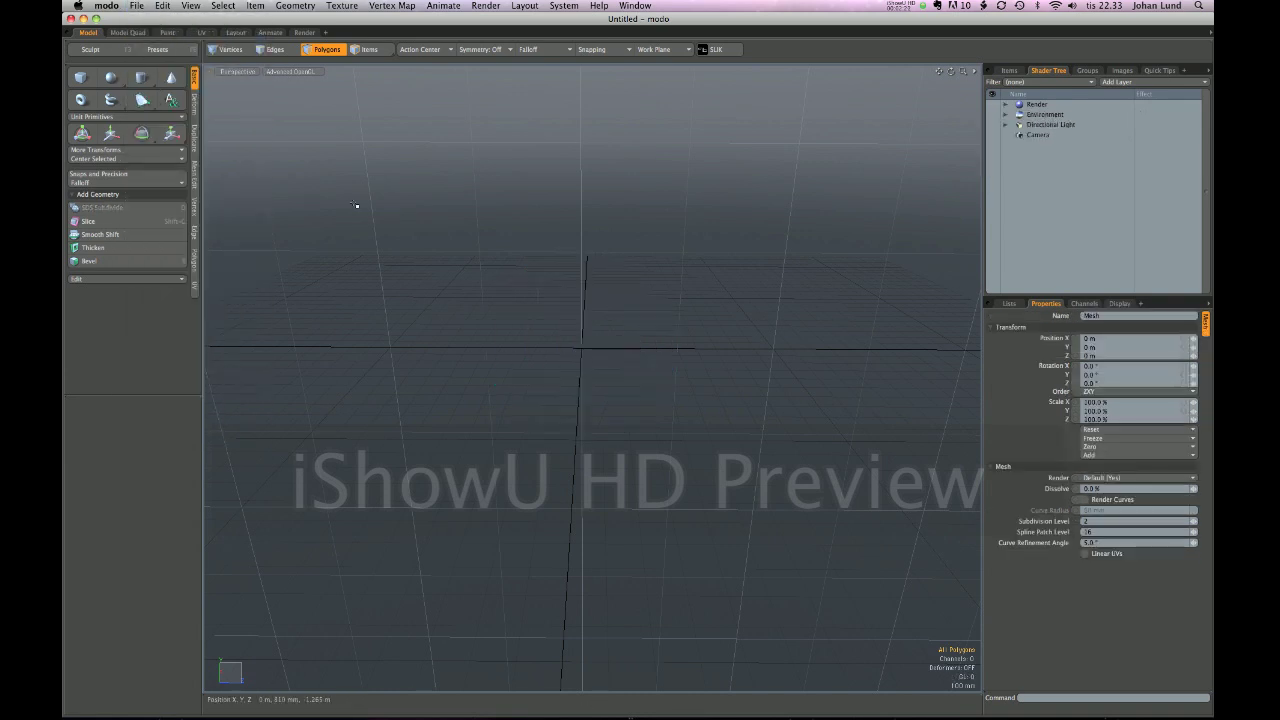
click(107, 86)
Step: Tag the new sphere's polygons with the Default material
key(m)
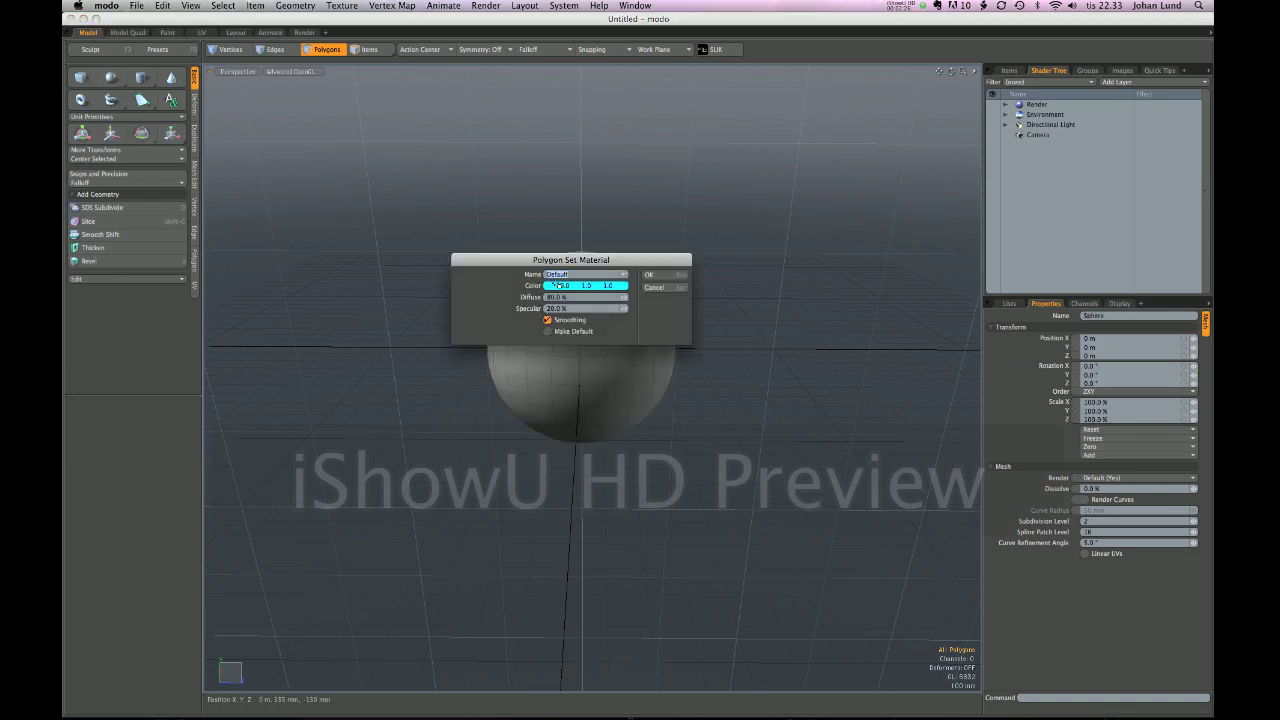
click(623, 276)
click(625, 275)
click(648, 274)
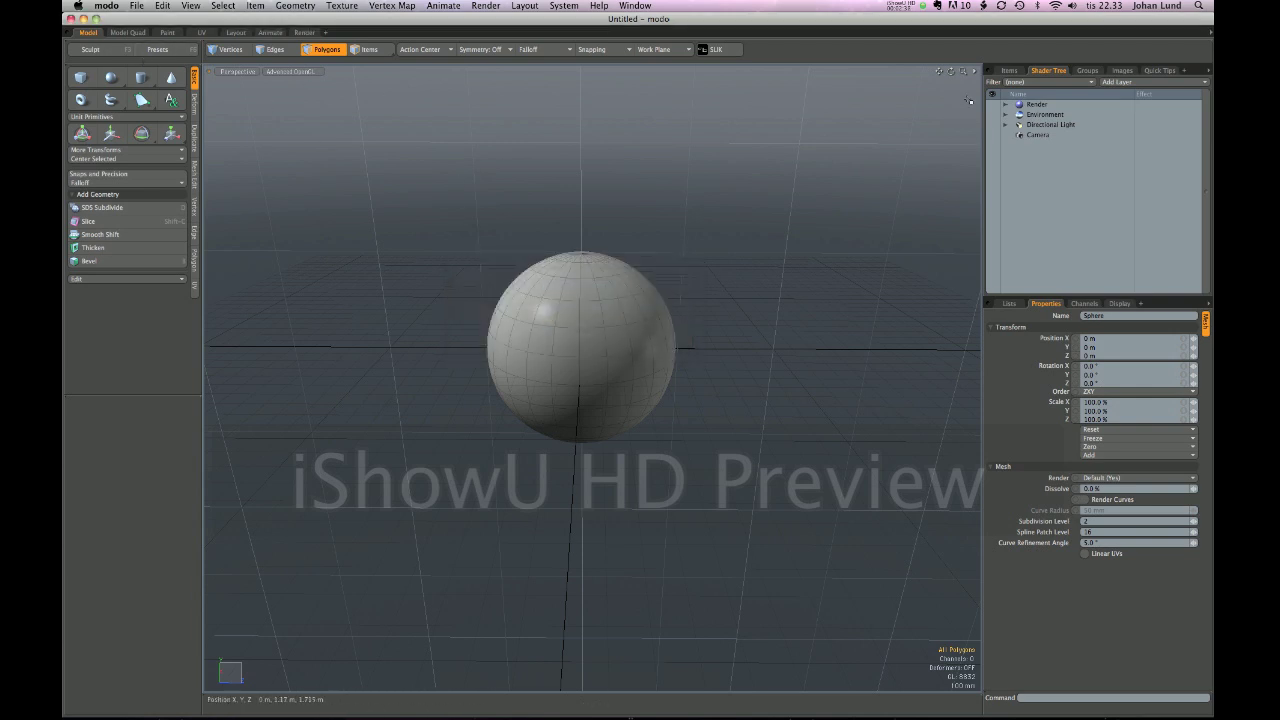
click(1009, 70)
Step: Inspect the scene items list, collapsing Untitled (2) and expanding Untitled
click(1019, 101)
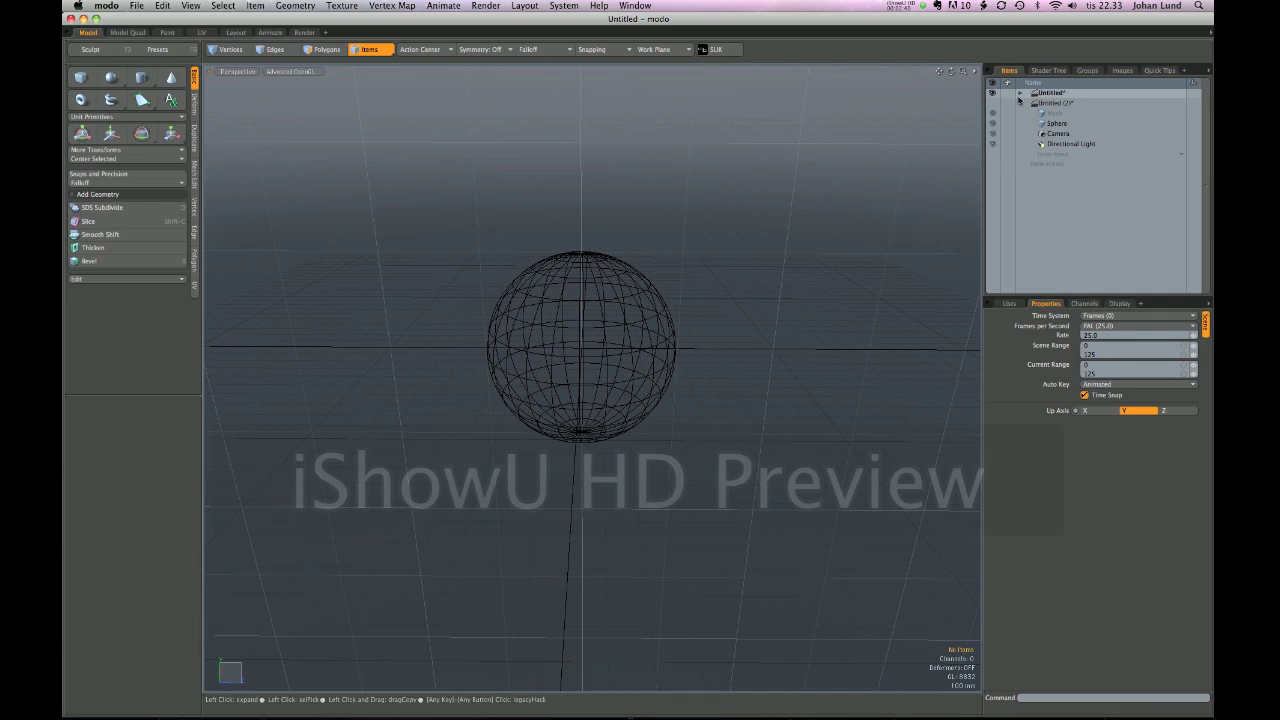
click(1019, 101)
click(1019, 92)
click(1050, 93)
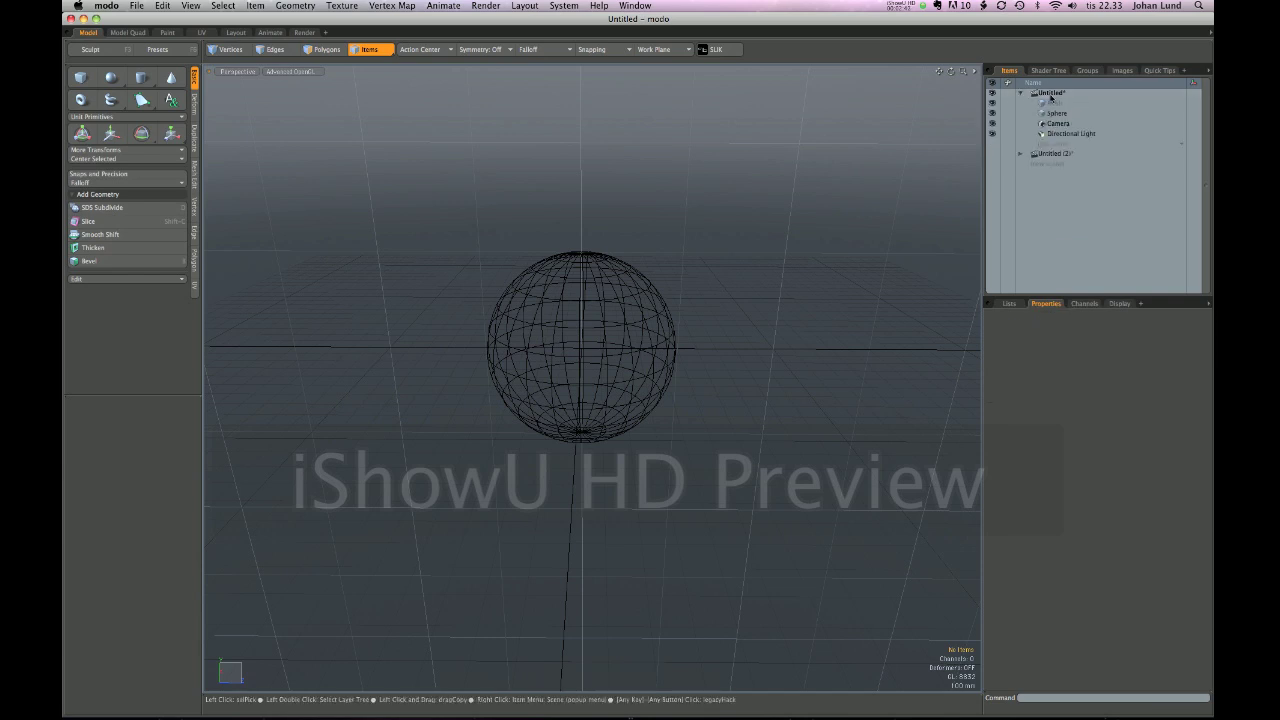
click(1049, 70)
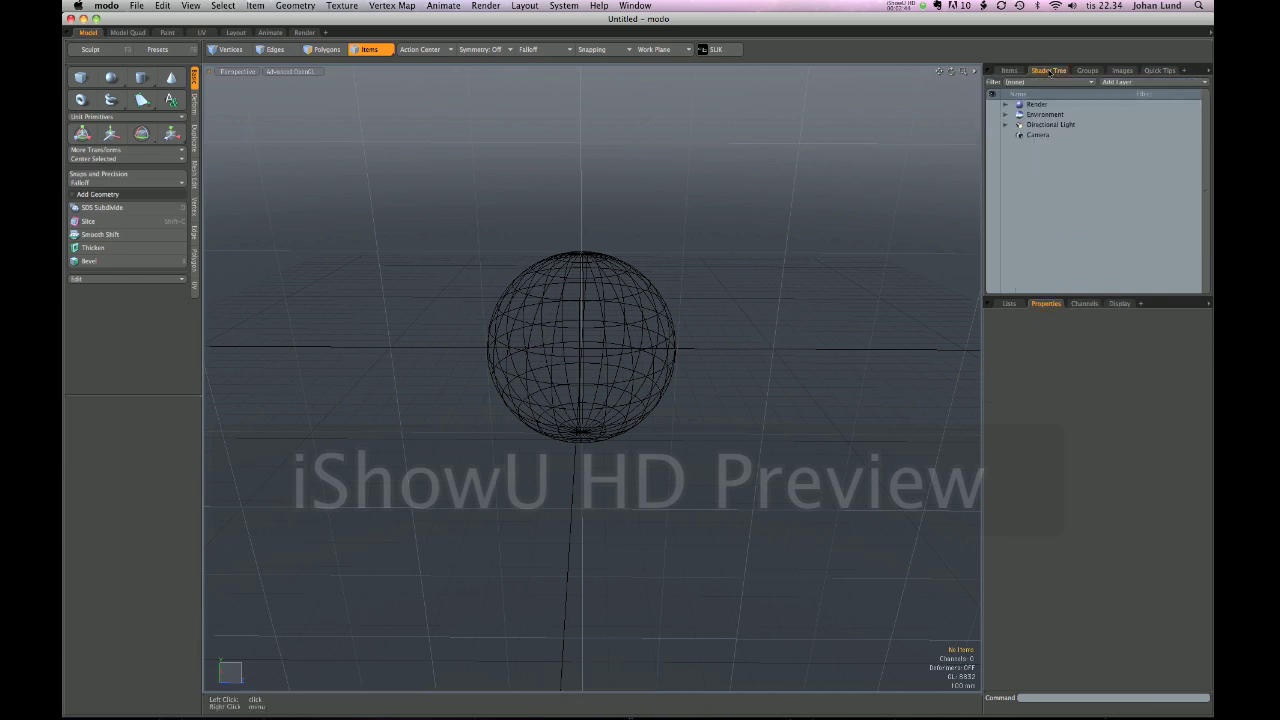
Step: Delete Matr: Other, Matr: Default and Base Material from the Shader Tree
click(1005, 104)
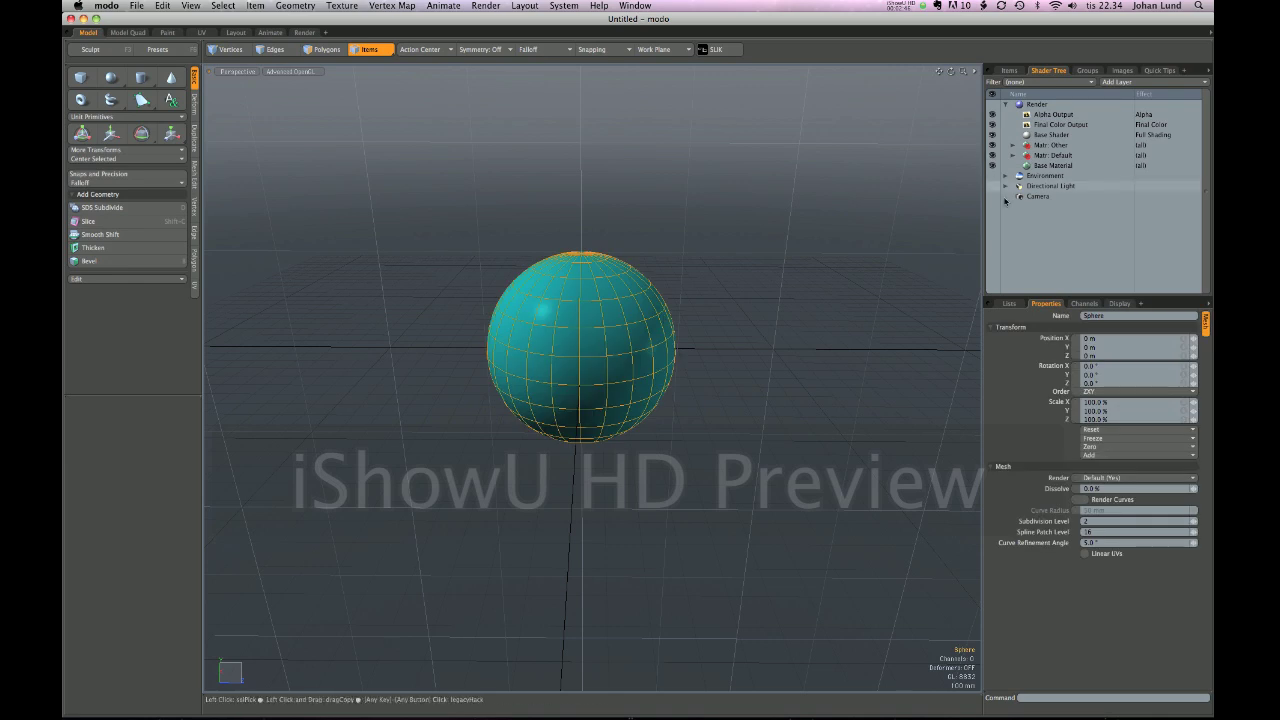
click(1052, 146)
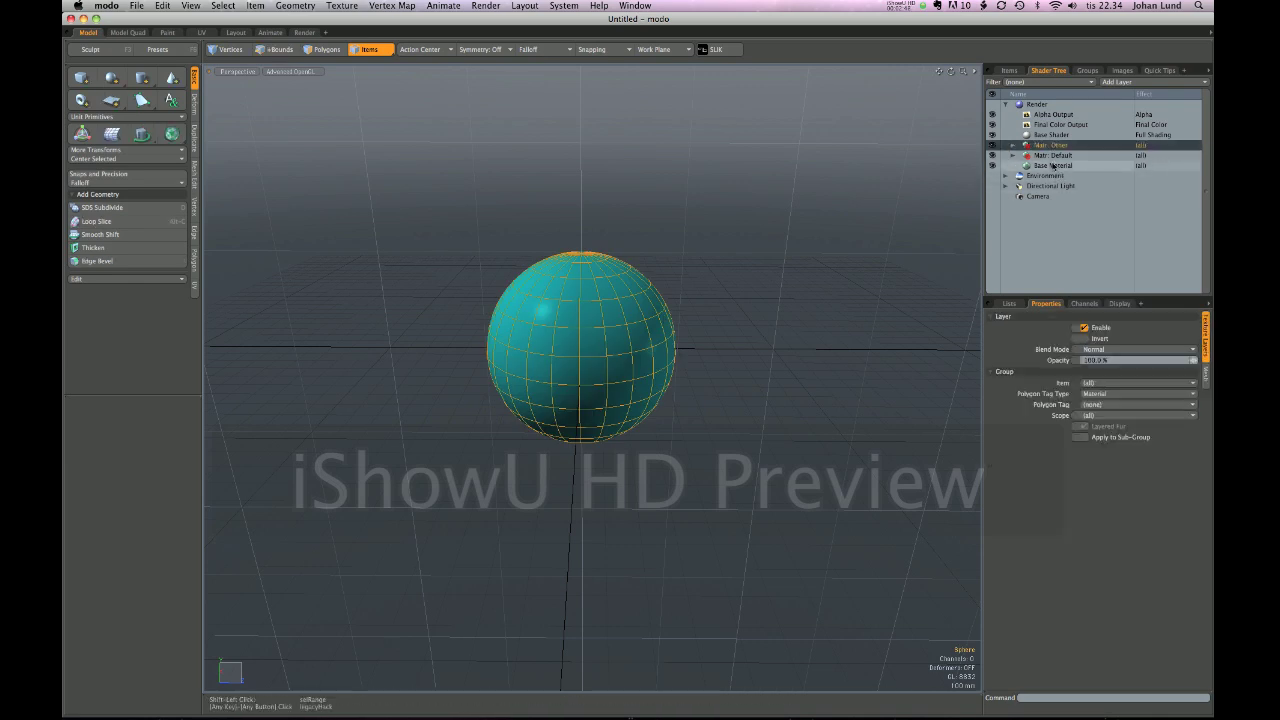
shift+click(1052, 166)
right_click(1054, 162)
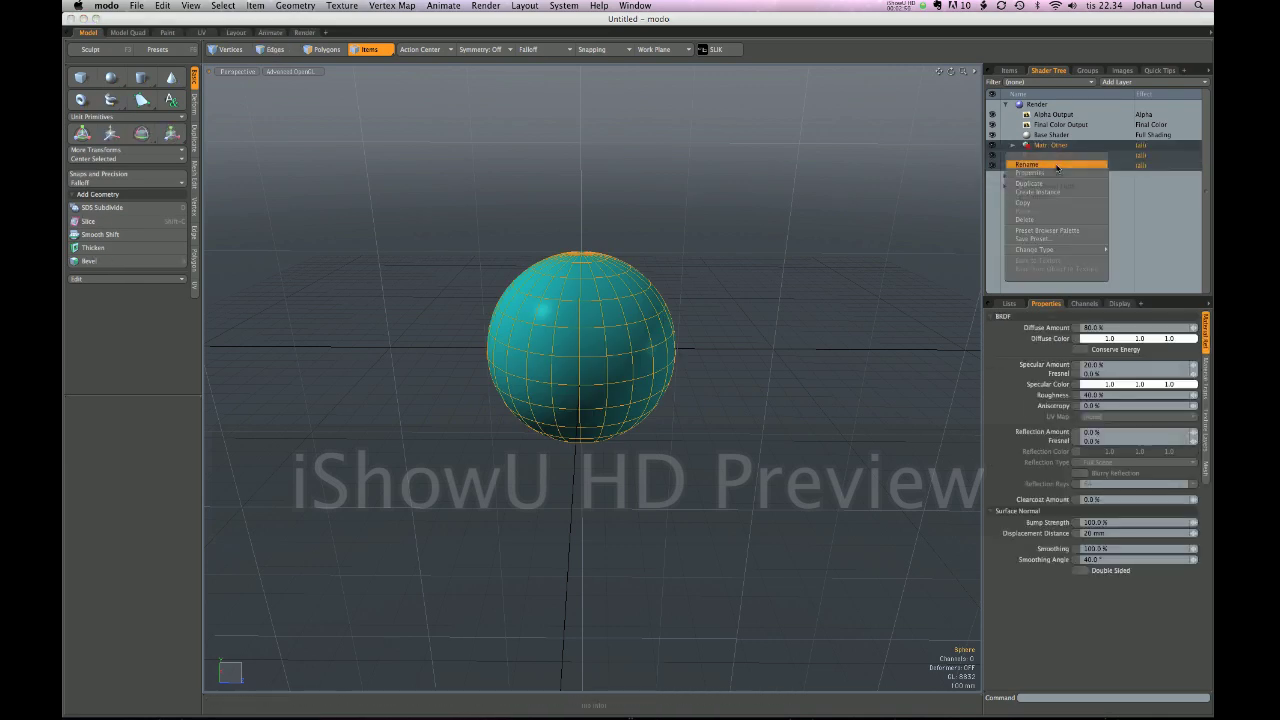
click(1057, 220)
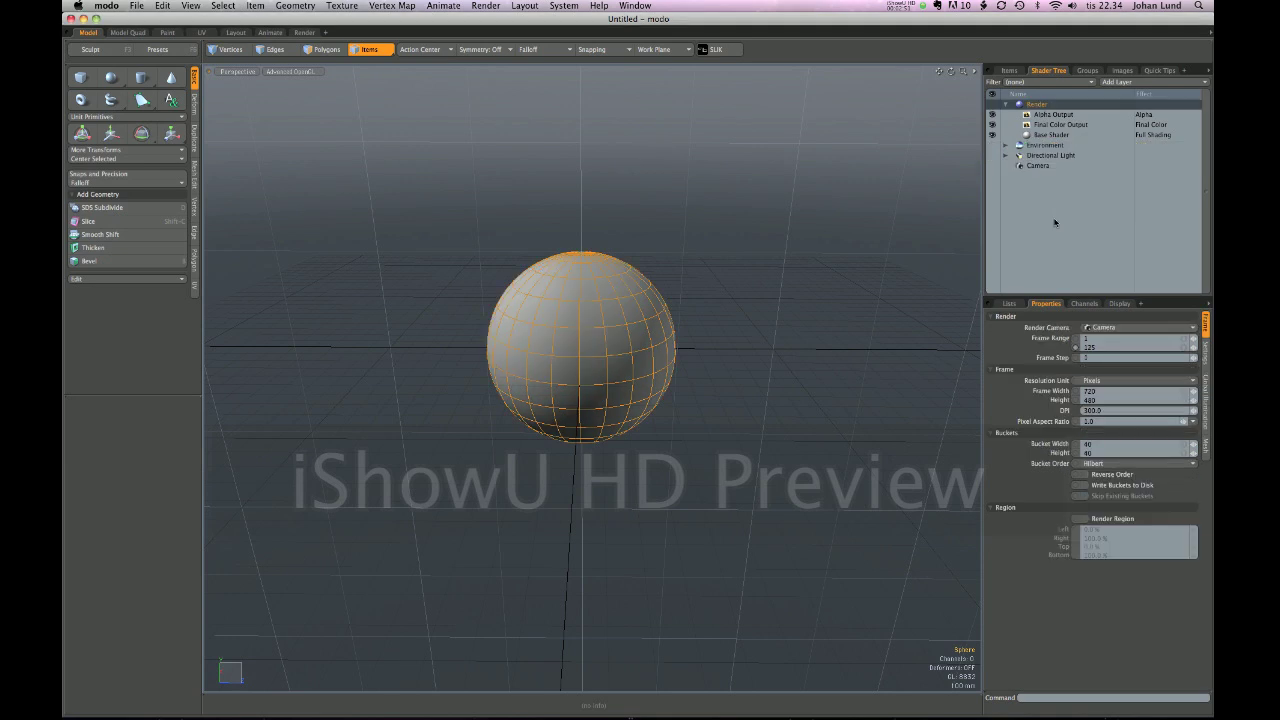
click(853, 228)
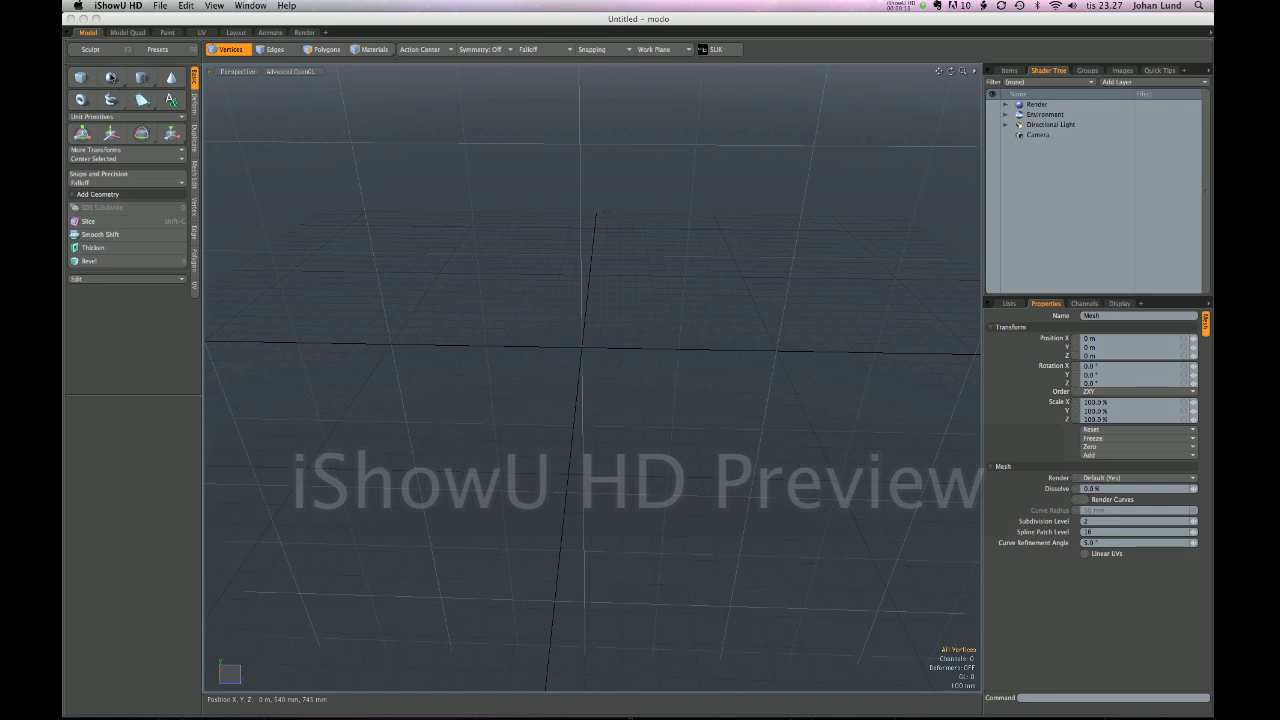
Step: Bring the modo window back into focus on the cleared scene
click(111, 78)
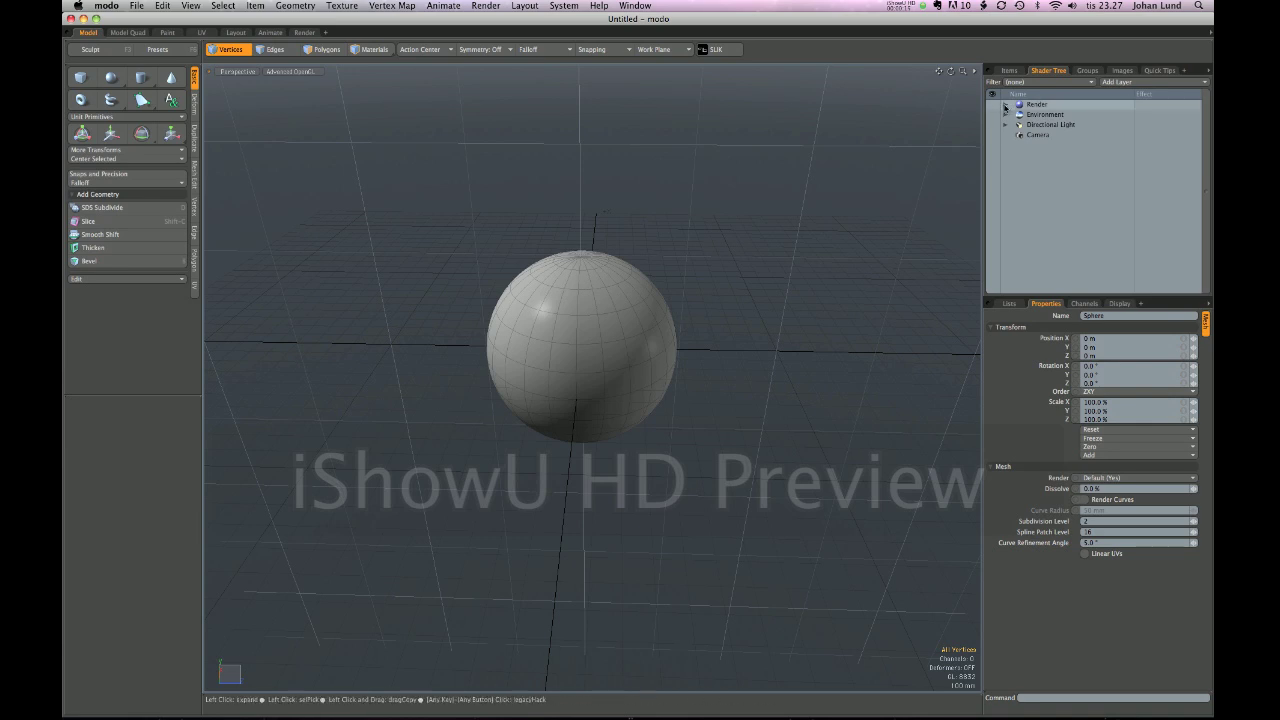
Step: Expand Render, add a new Material layer, and view its context menu
click(1006, 106)
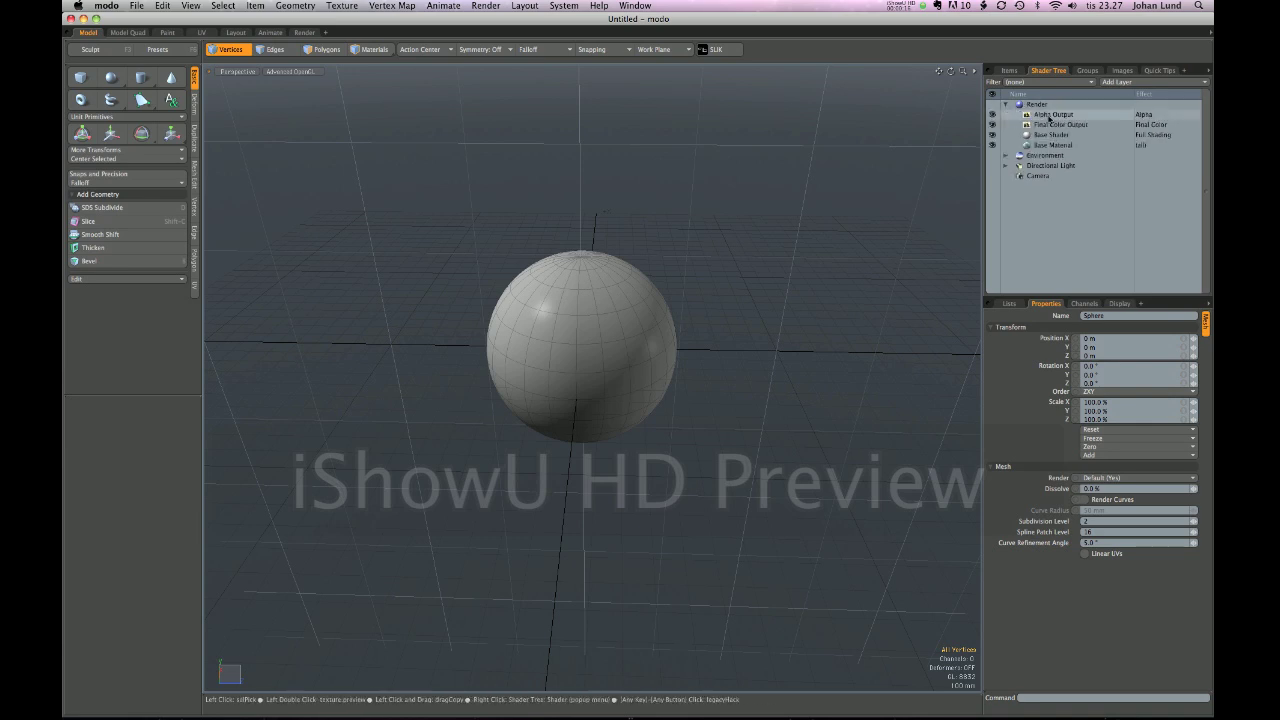
click(1124, 83)
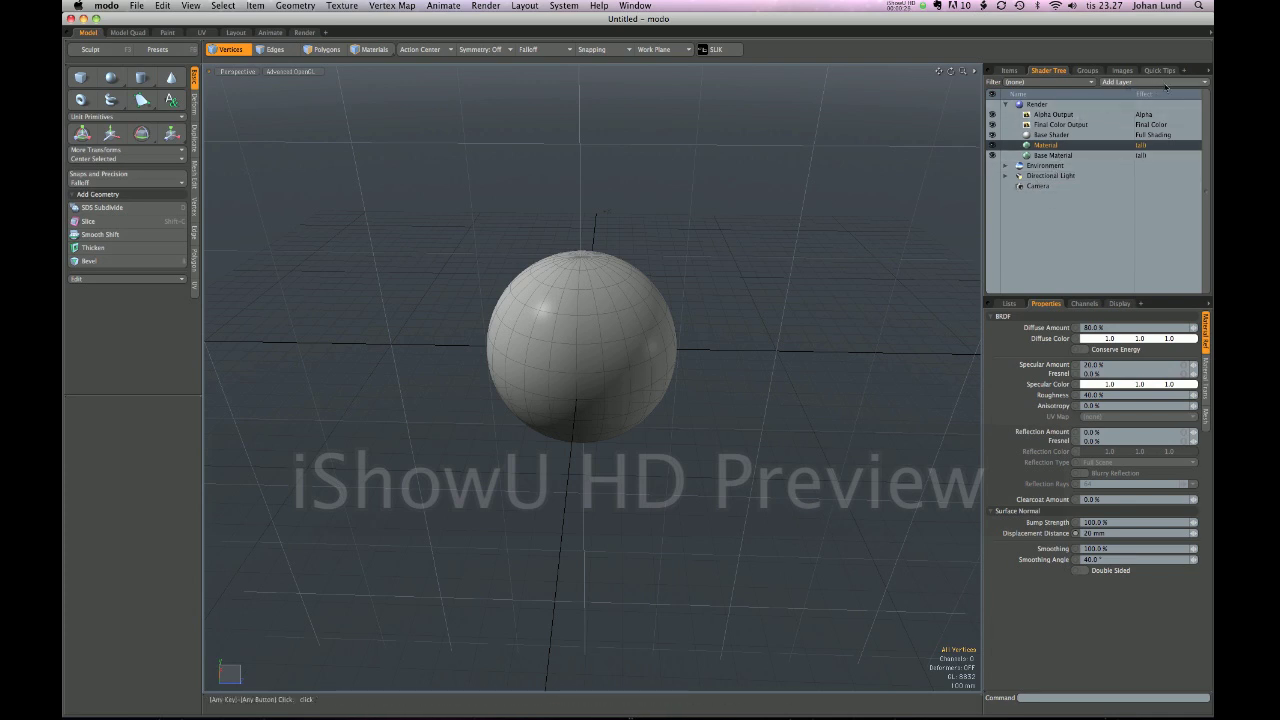
right_click(1046, 147)
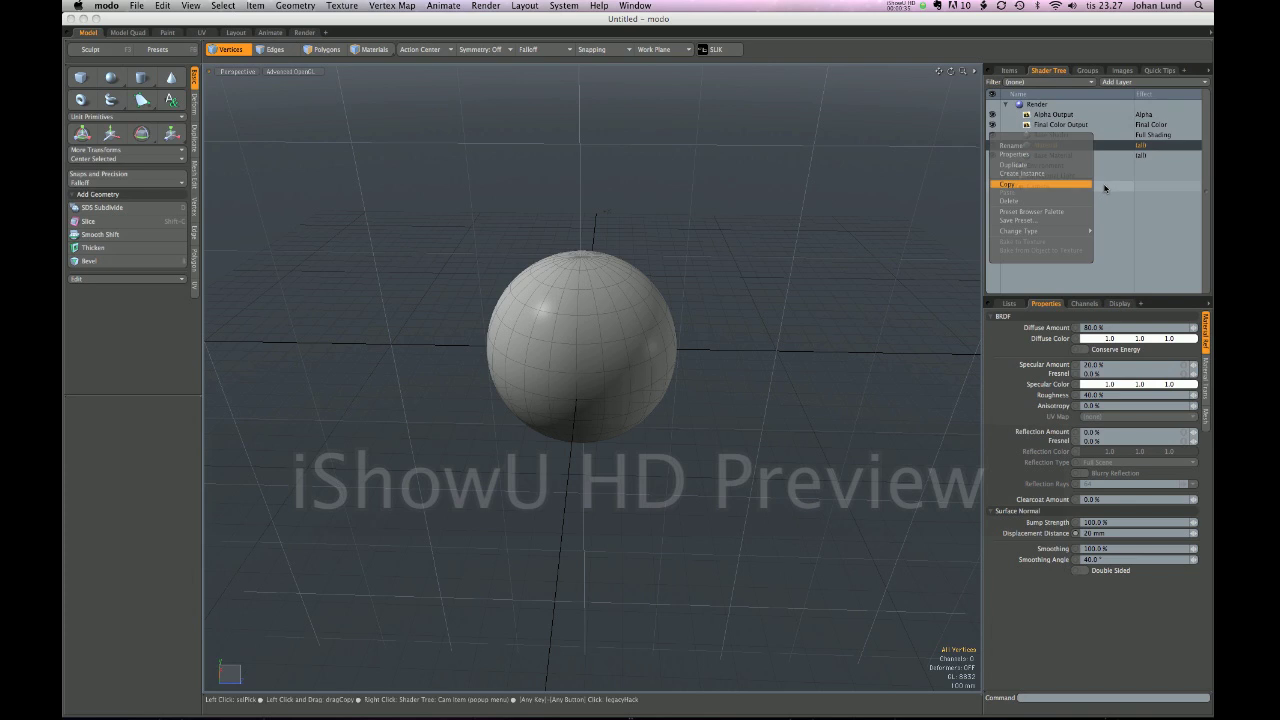
click(1115, 195)
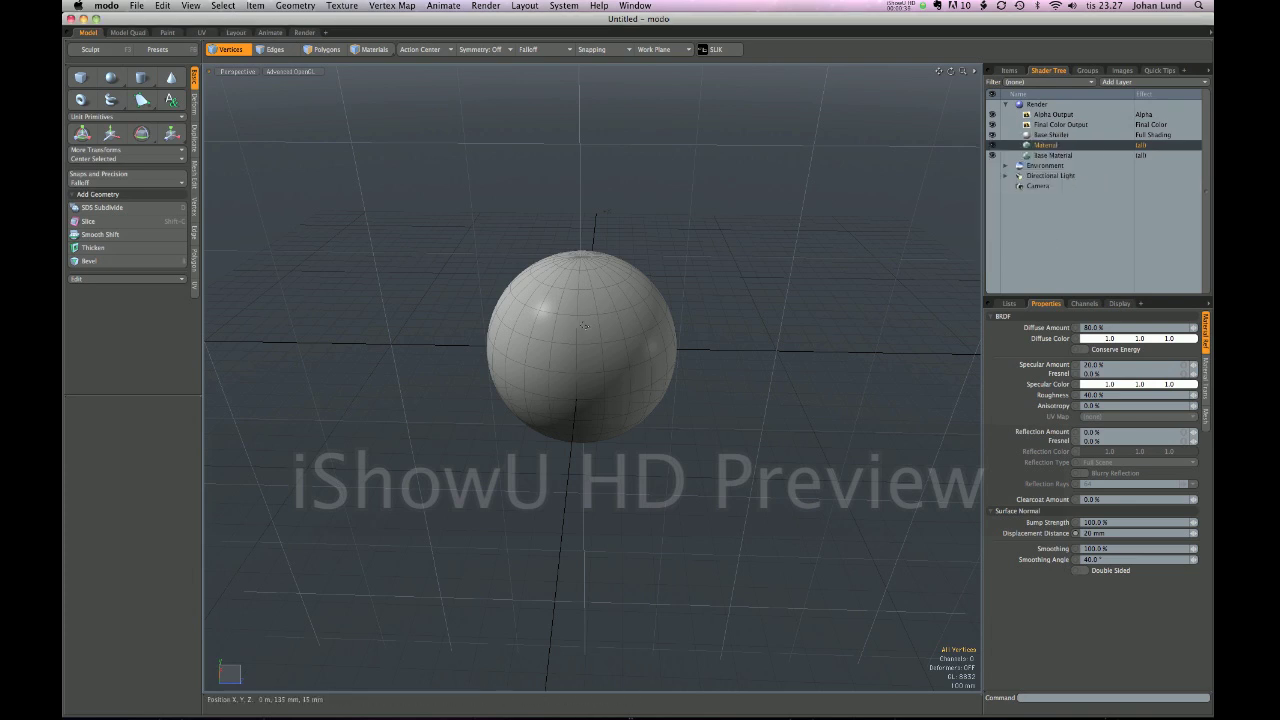
key(m)
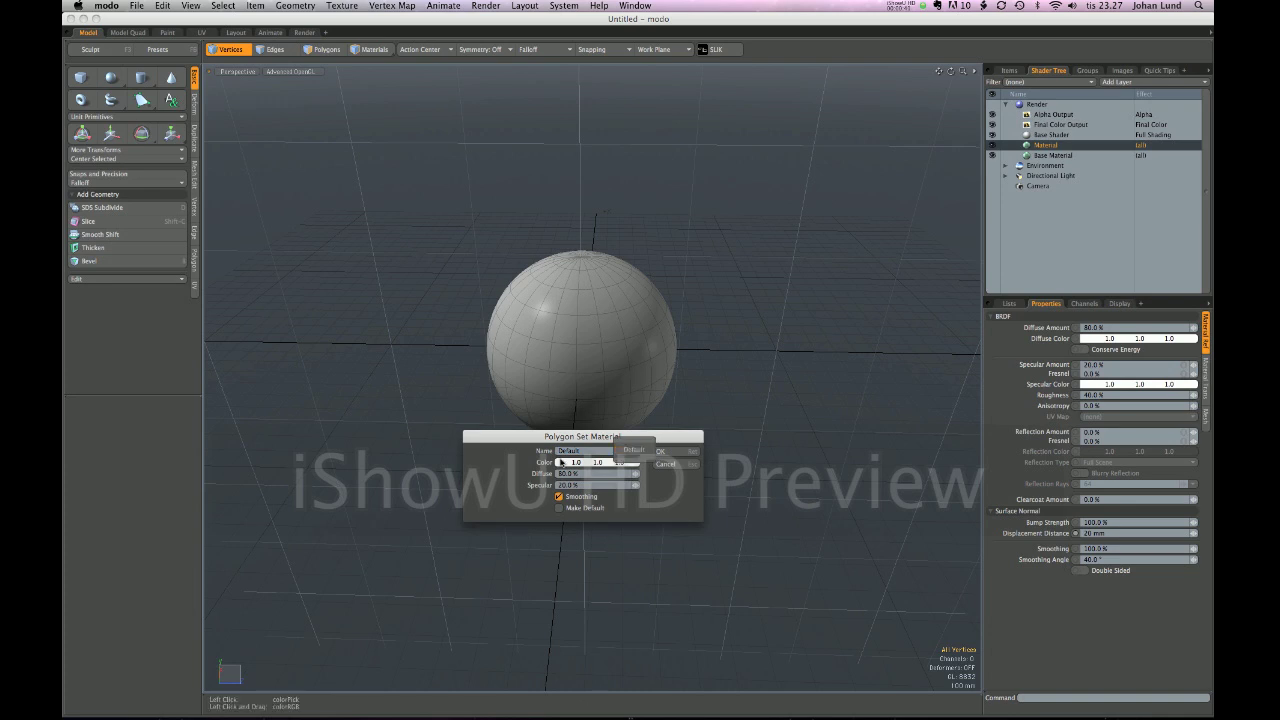
Step: Check the Polygon Set Material Name list, which offers only Default
click(590, 446)
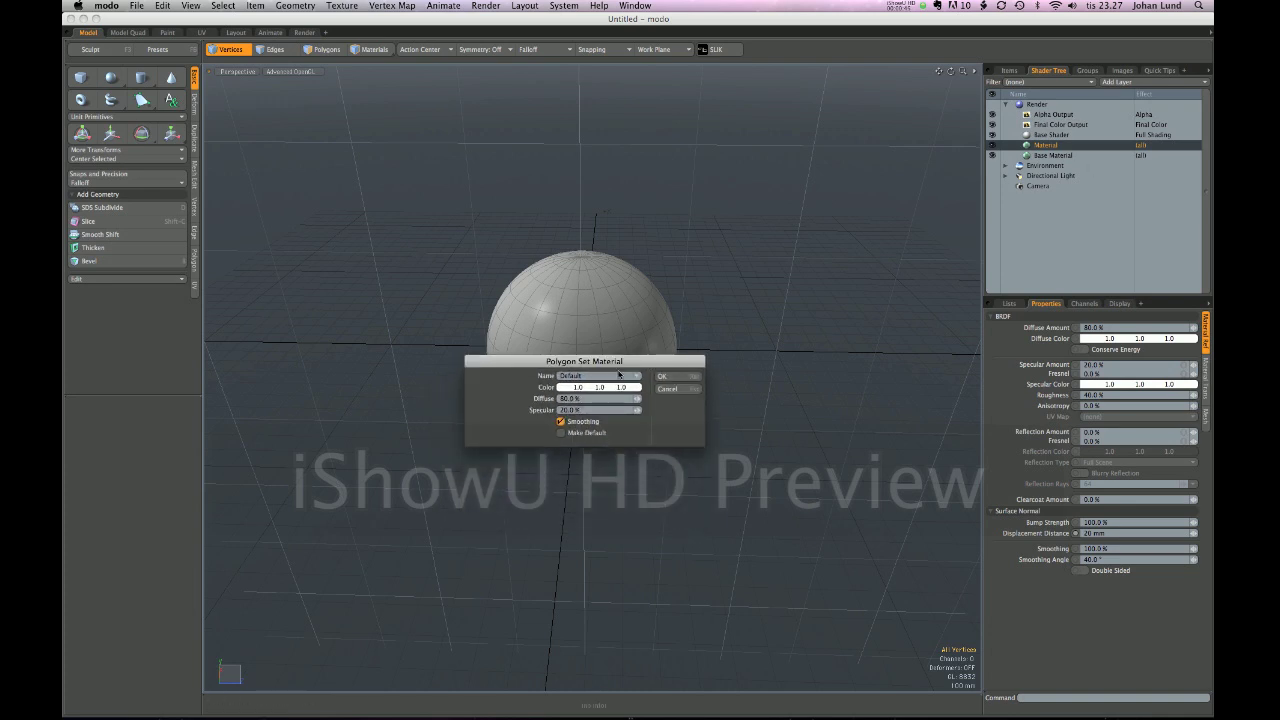
click(619, 375)
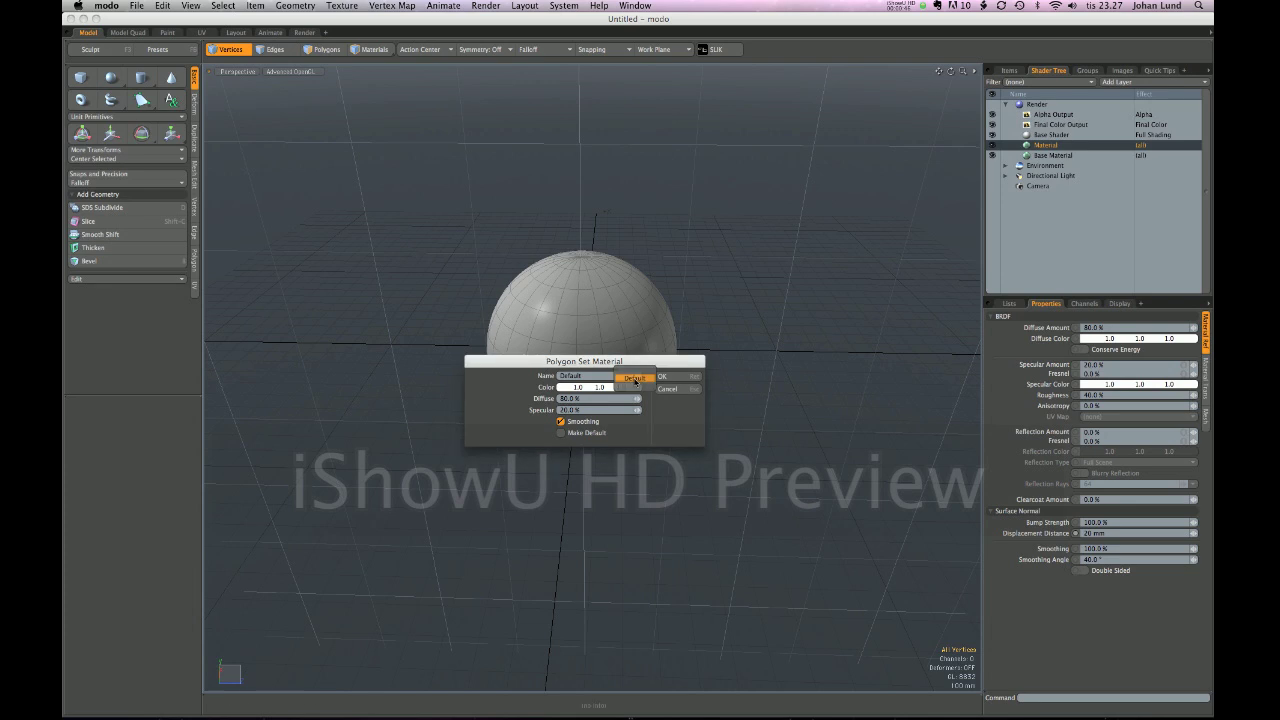
click(562, 374)
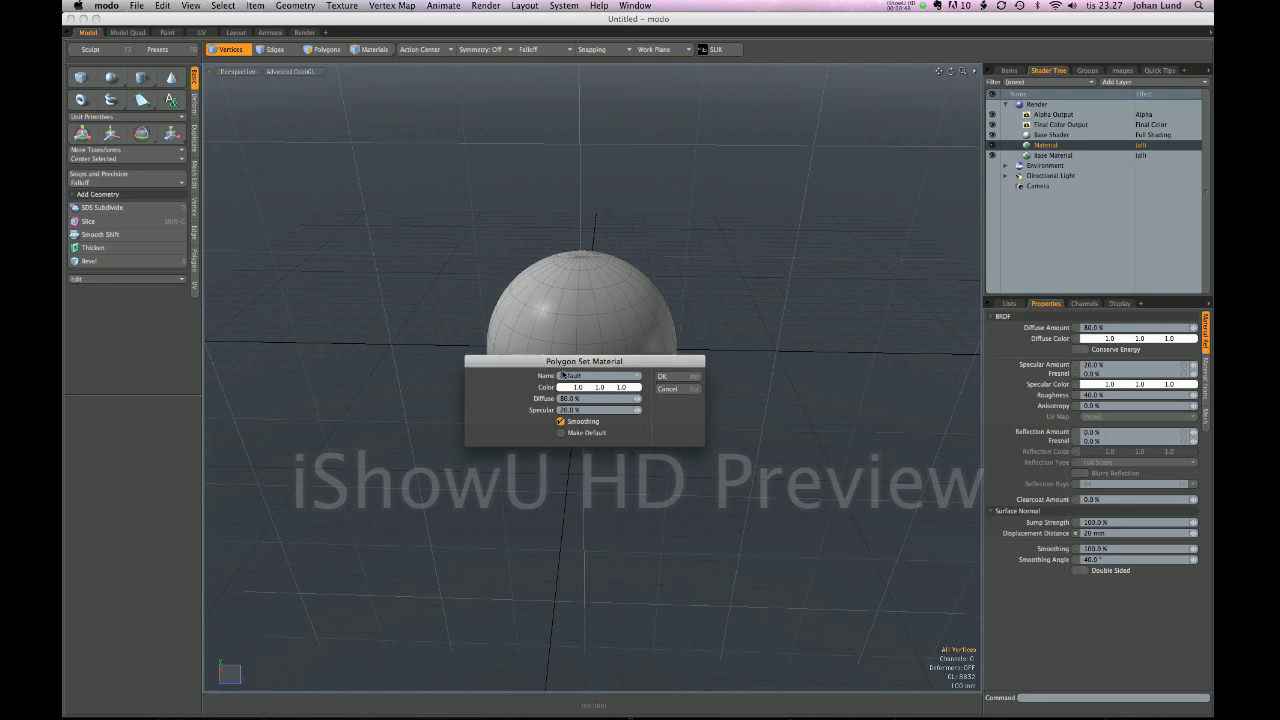
Step: Cancel Polygon Set Material and delete the extra Material layer, leaving Base Material under Render
click(668, 390)
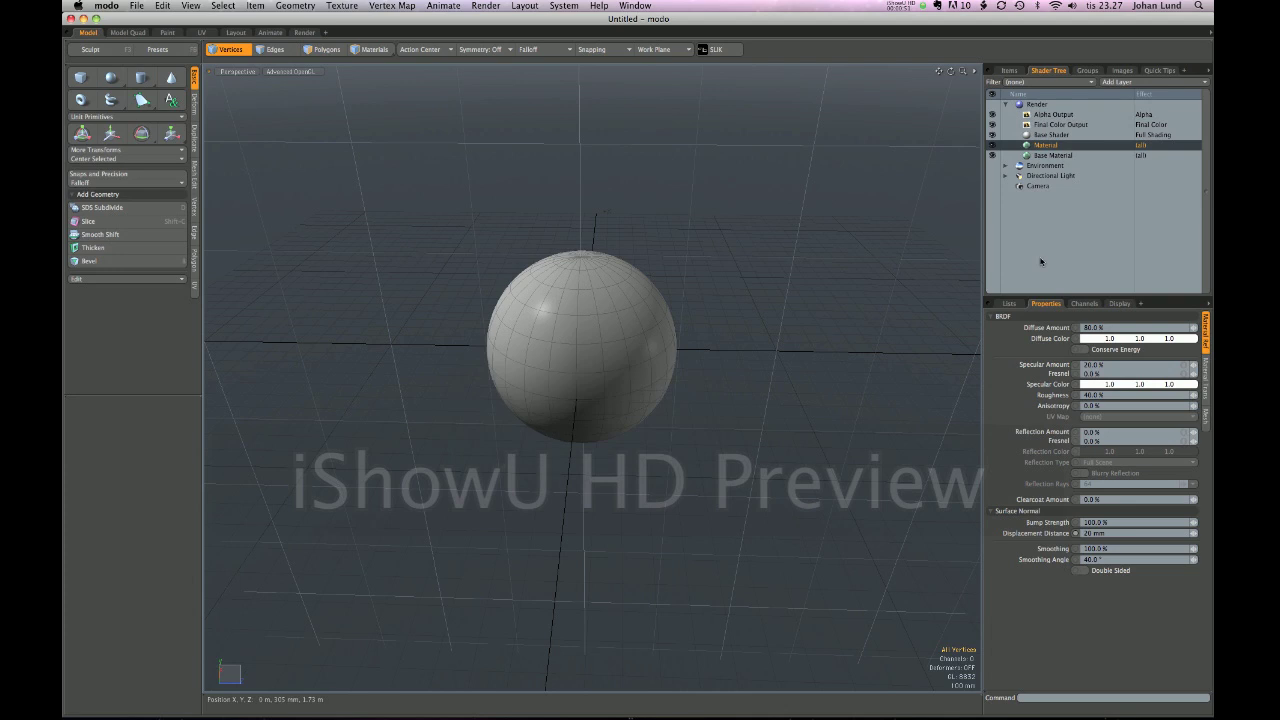
right_click(1042, 145)
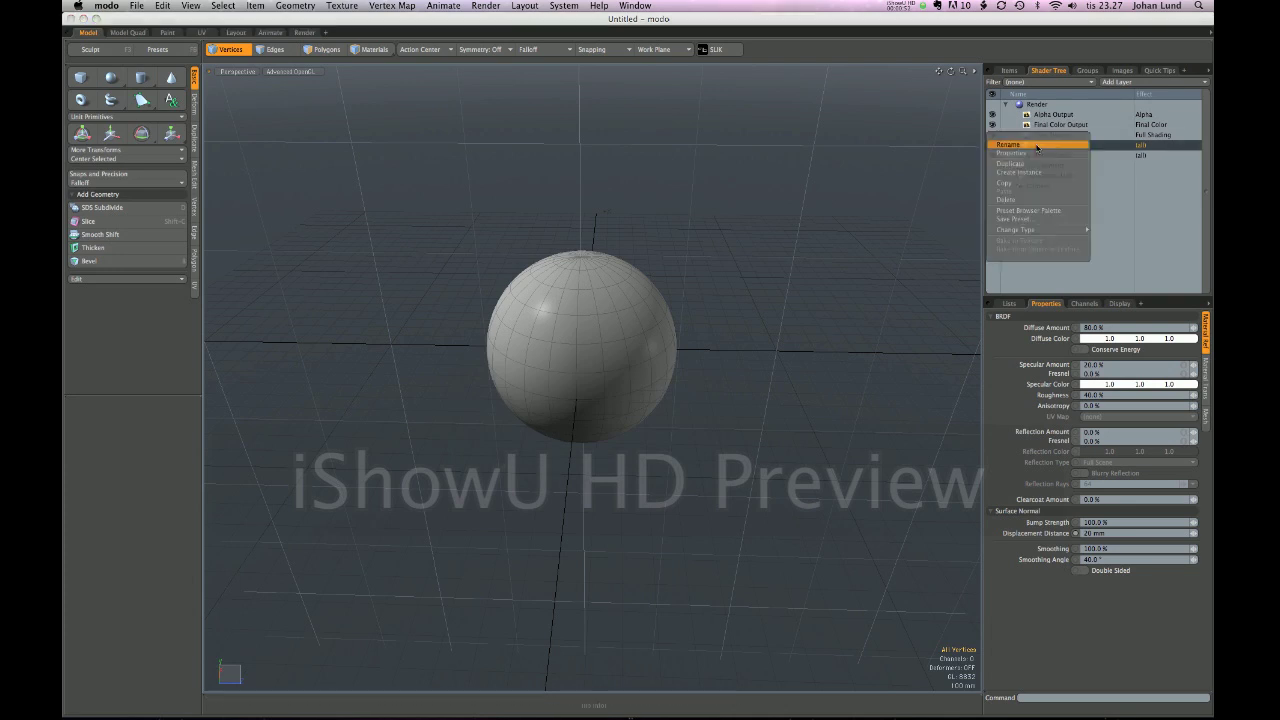
click(1040, 202)
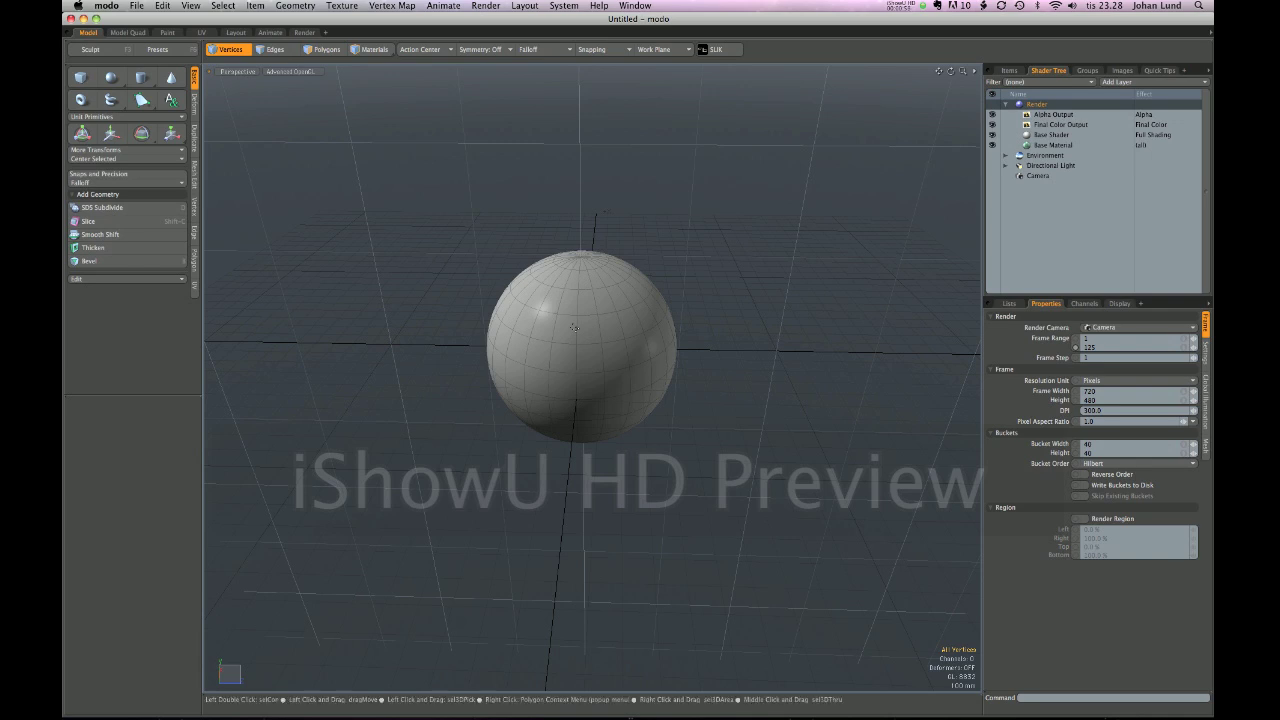
Step: Paint-select four sphere polygons and assign them a new material tag named Test
key(3)
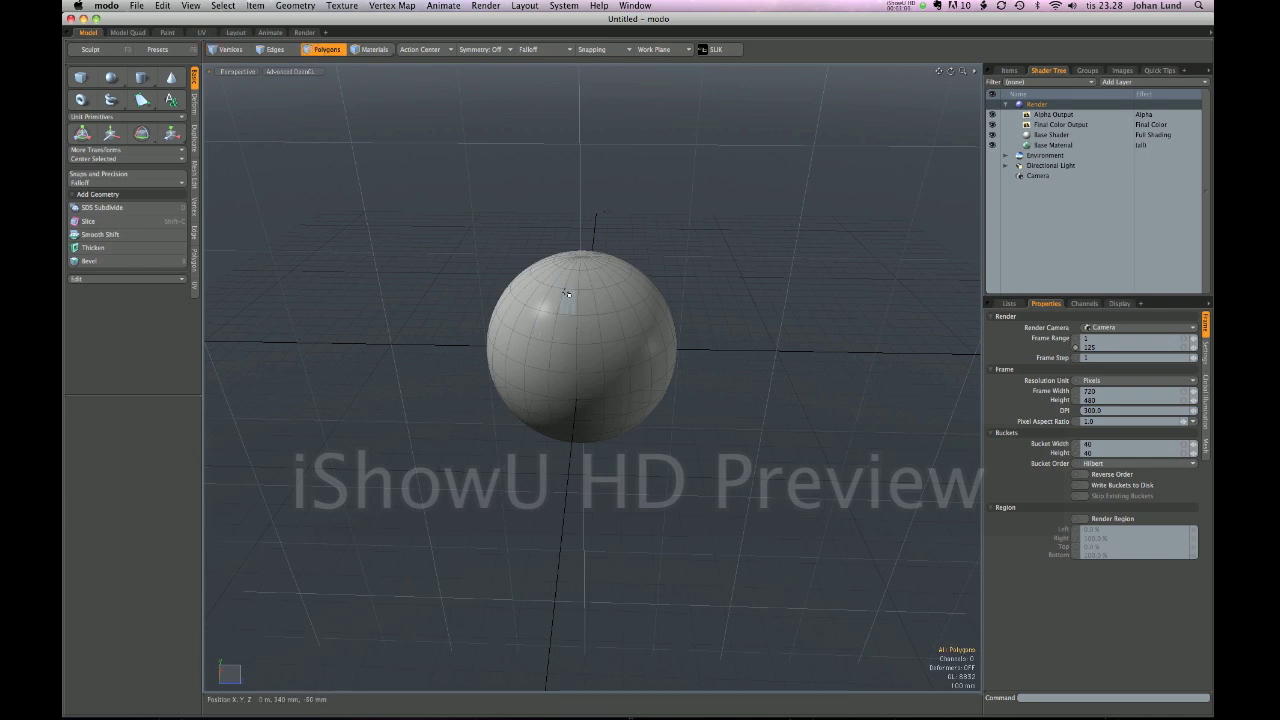
mouse_move(567, 293)
mouse_down()
mouse_move(575, 335)
mouse_move(588, 322)
mouse_move(583, 306)
mouse_move(577, 349)
mouse_up()
key(m)
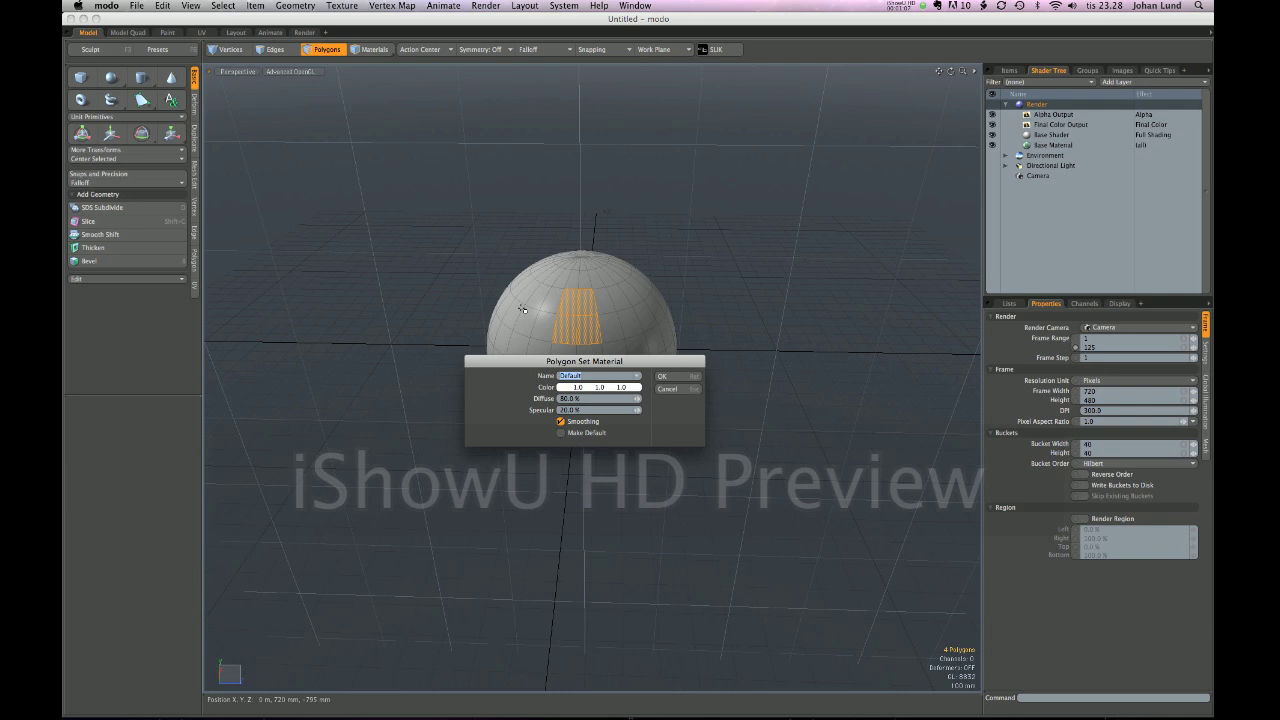
drag(622, 363, 768, 157)
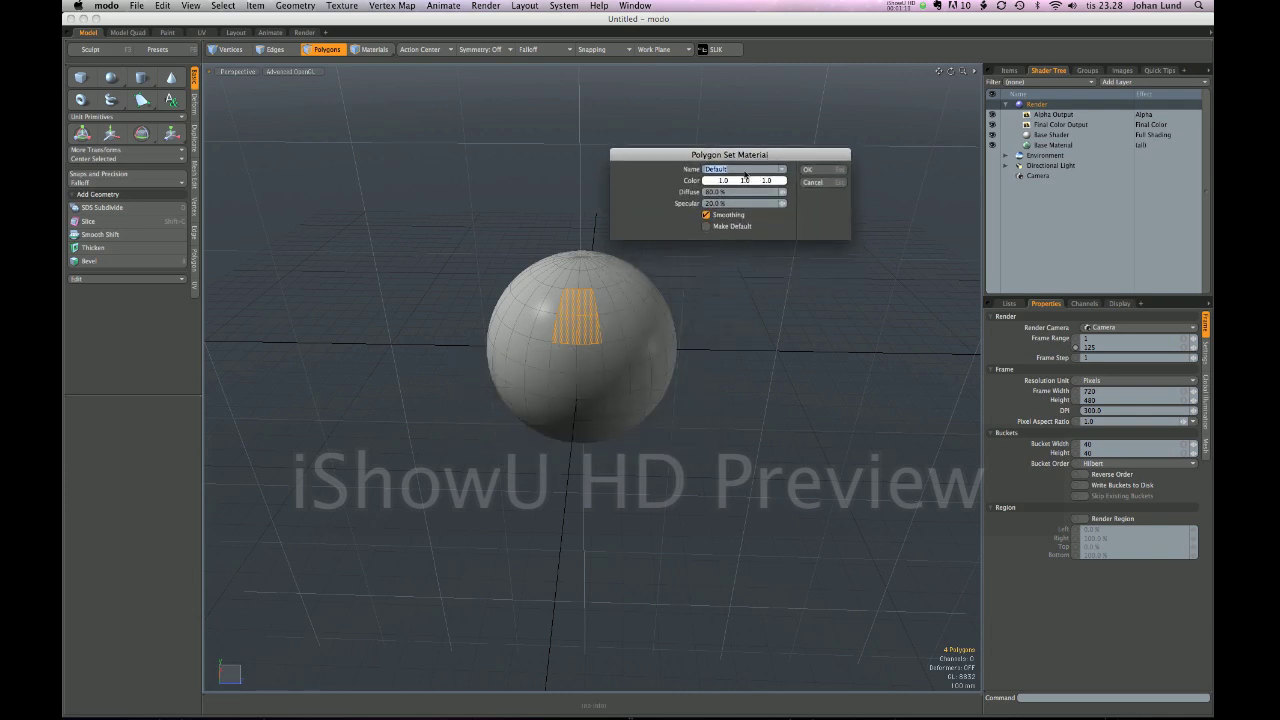
text(Test)
click(836, 172)
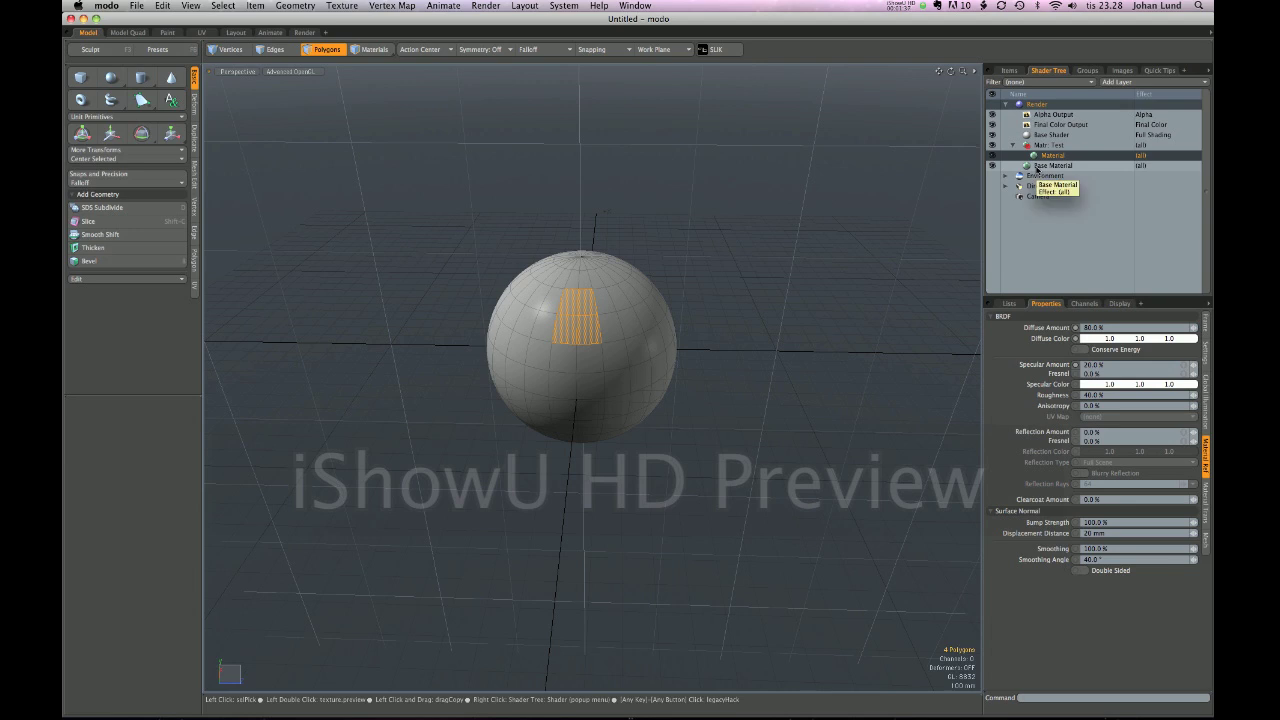
Step: Inspect the Matr: Test group's tag, then confirm the material Name list offers Test beside Default
click(1050, 146)
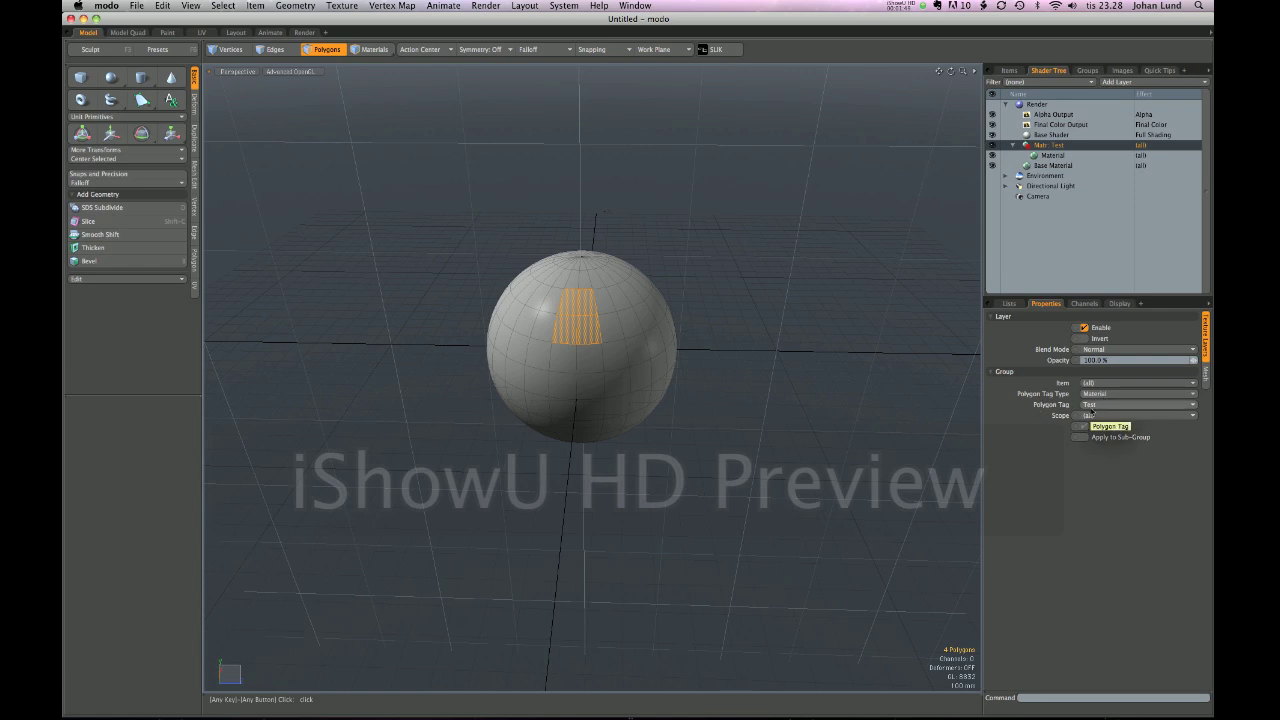
click(620, 200)
key(m)
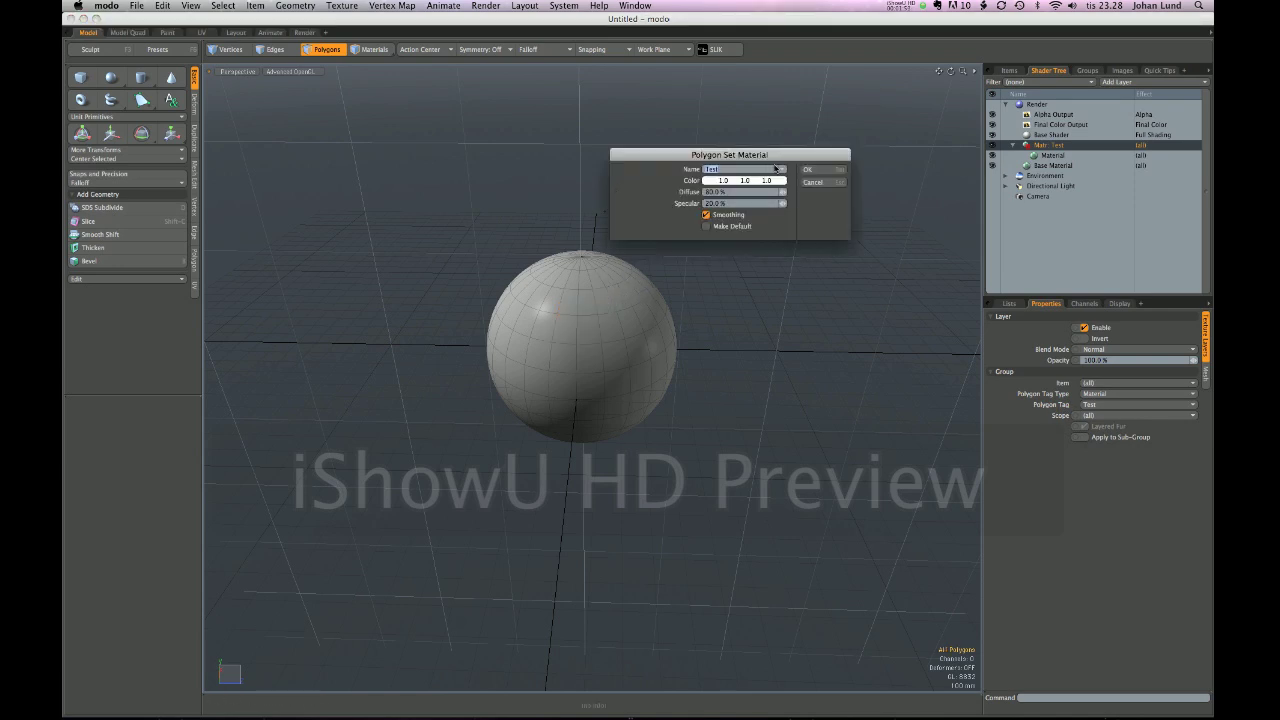
click(781, 169)
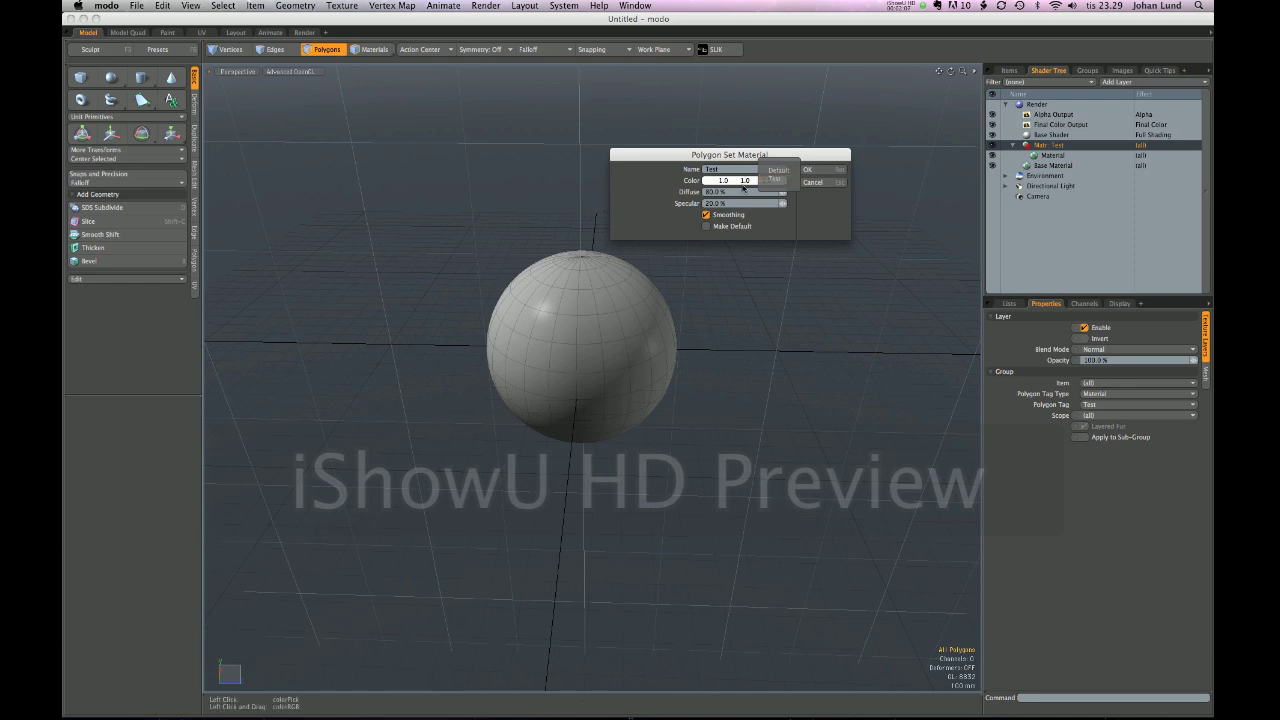
click(706, 165)
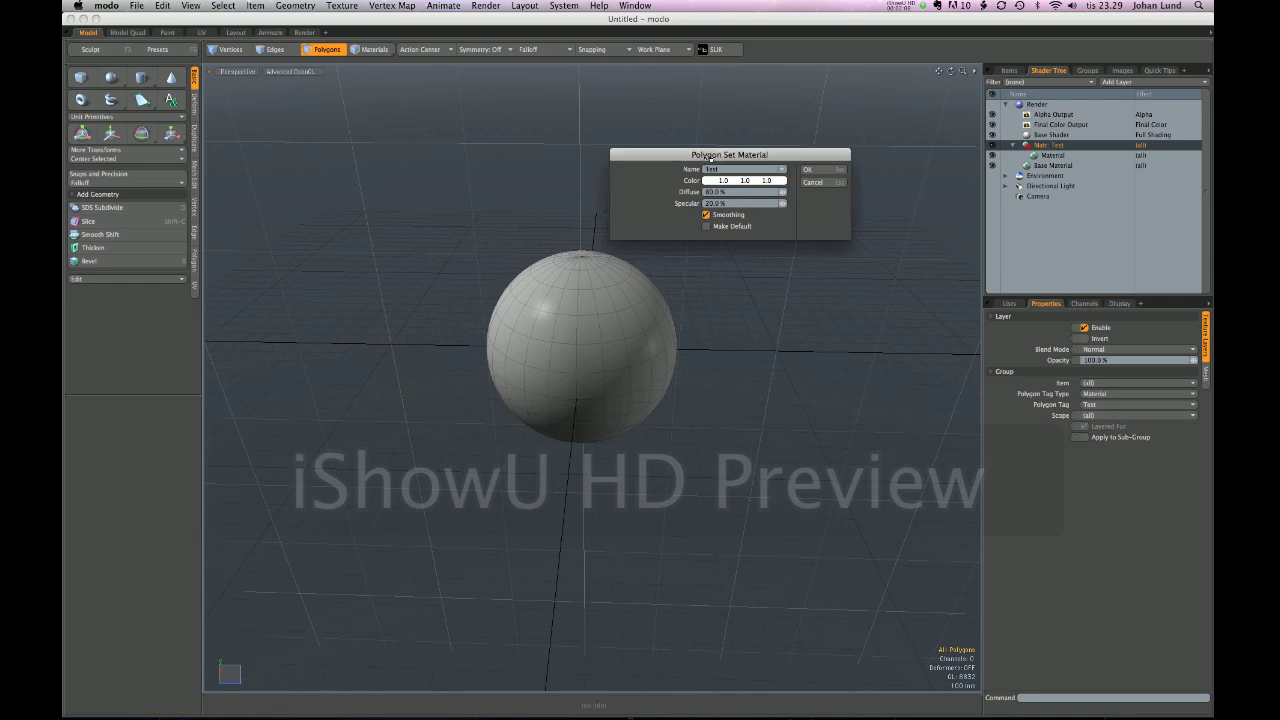
click(825, 186)
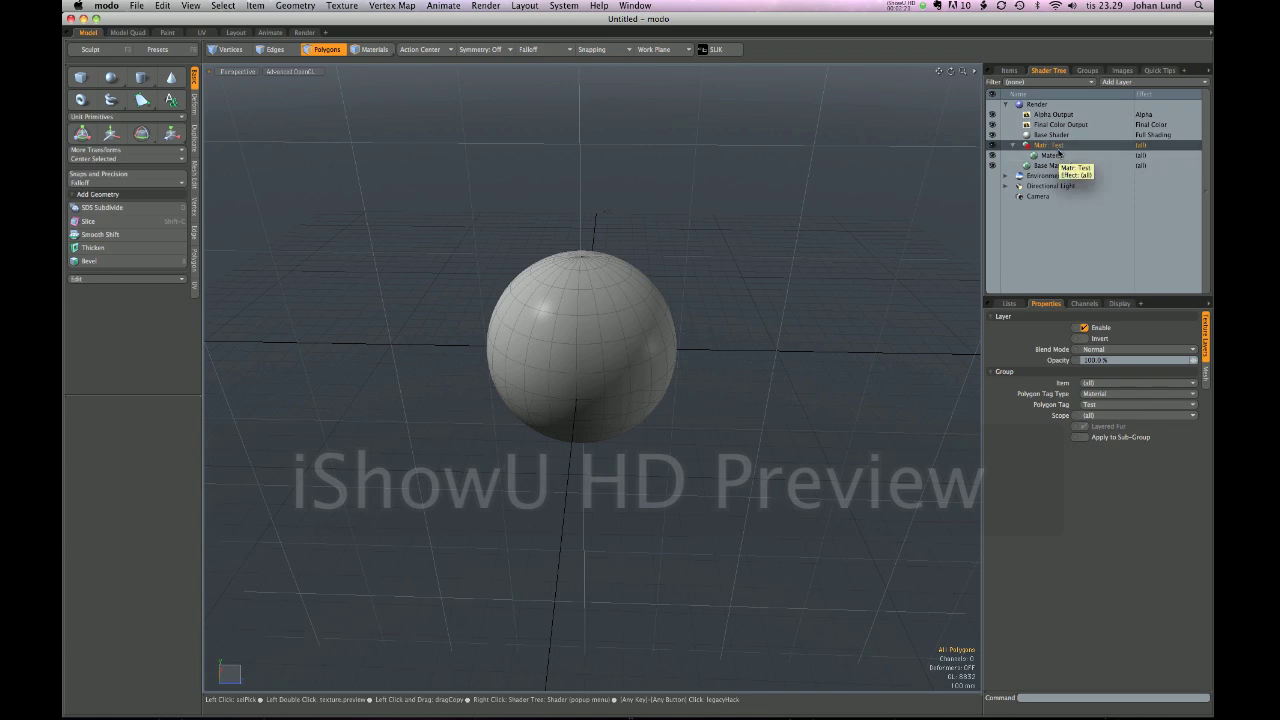
Step: Rename the Matr: Test group to MyGroup, answering No to reassigning materials
double_click(1056, 147)
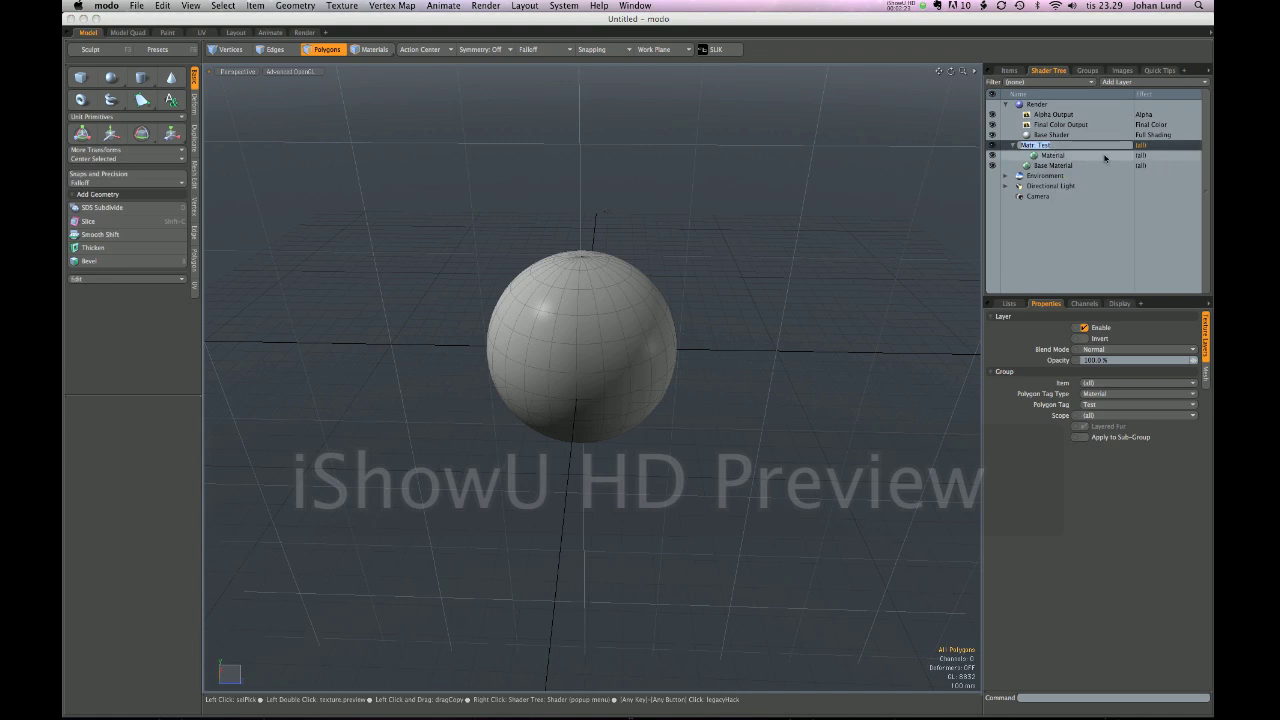
text(MyGroup)
key(Return)
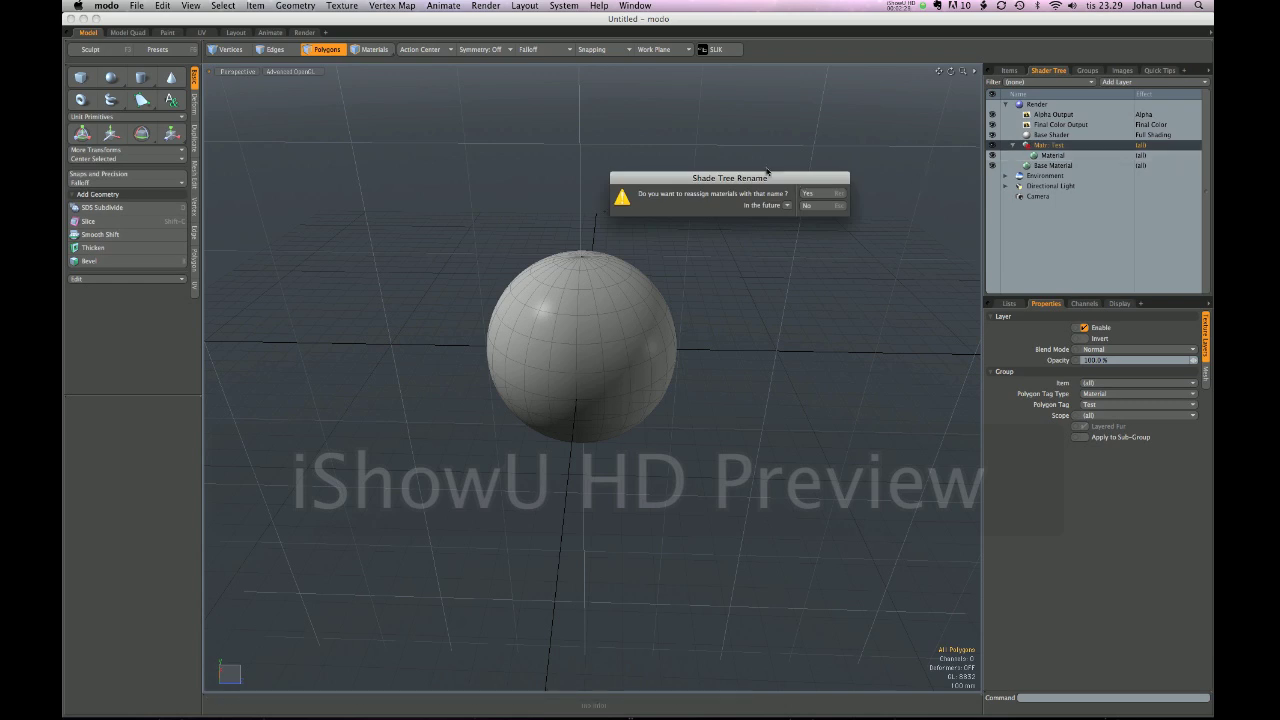
drag(757, 178, 727, 188)
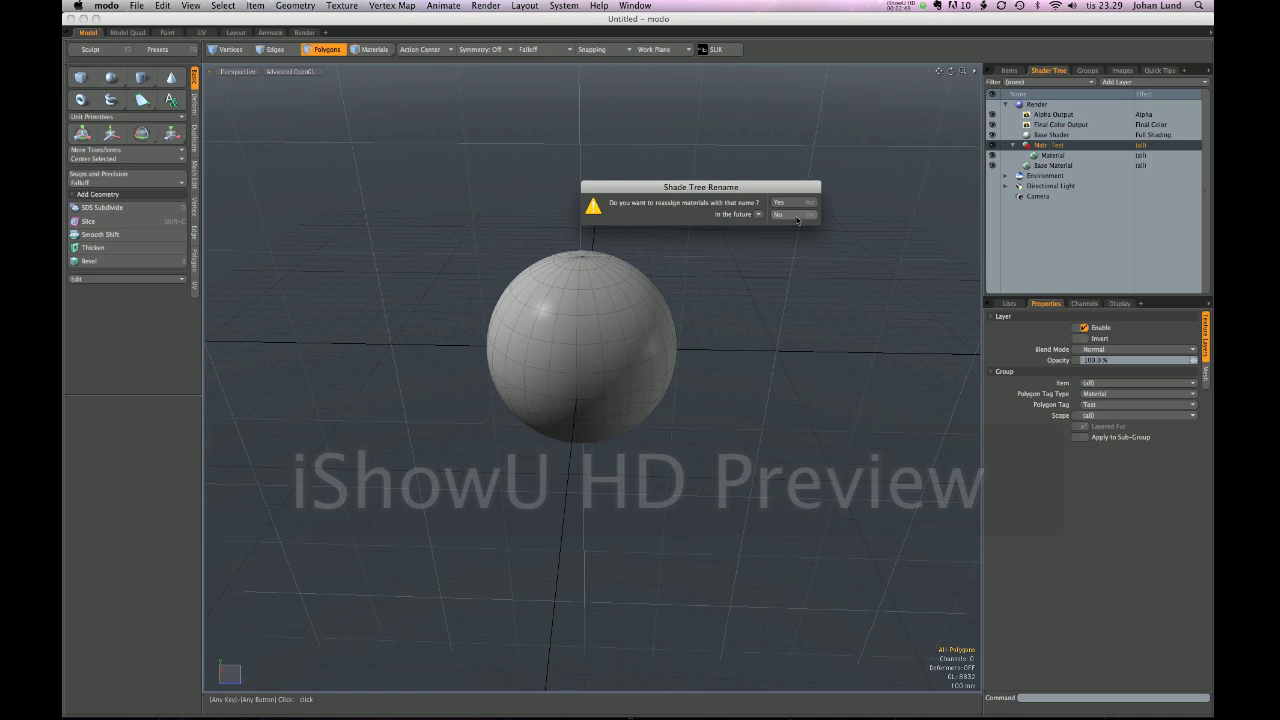
click(790, 215)
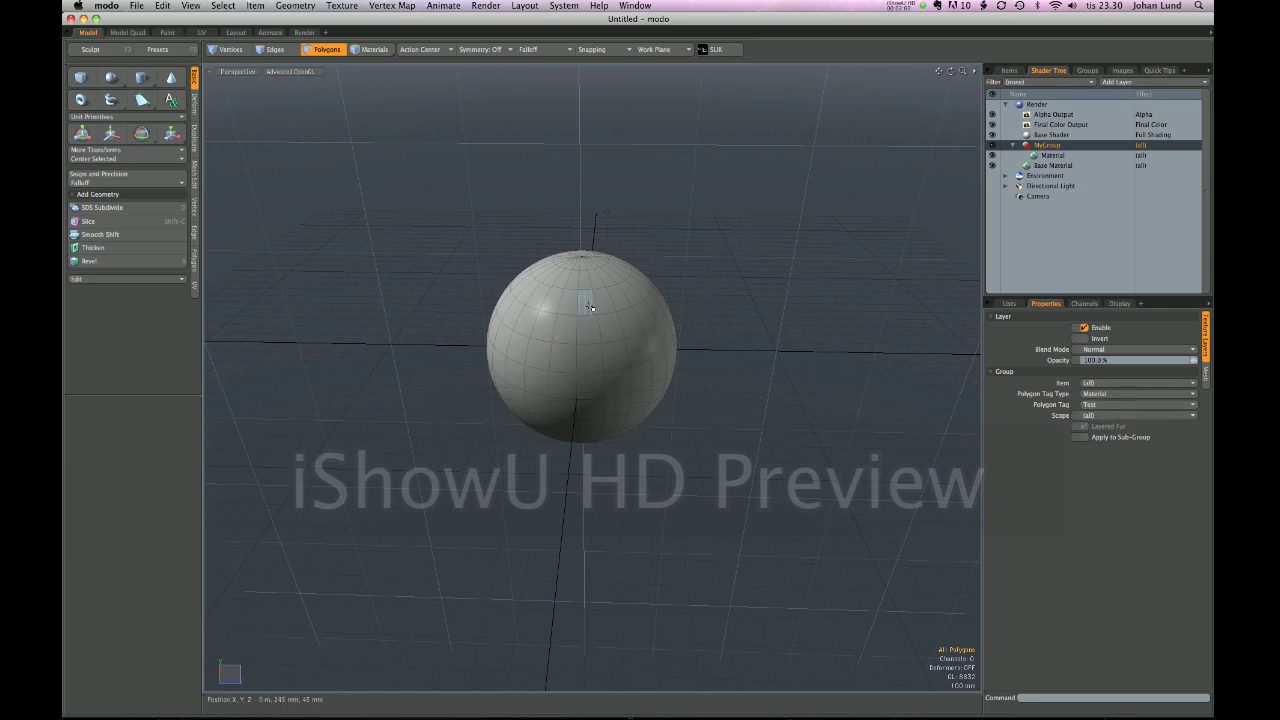
Step: Reapply the Test material name to the selected sphere polygons through Polygon Set Material
key(m)
click(756, 180)
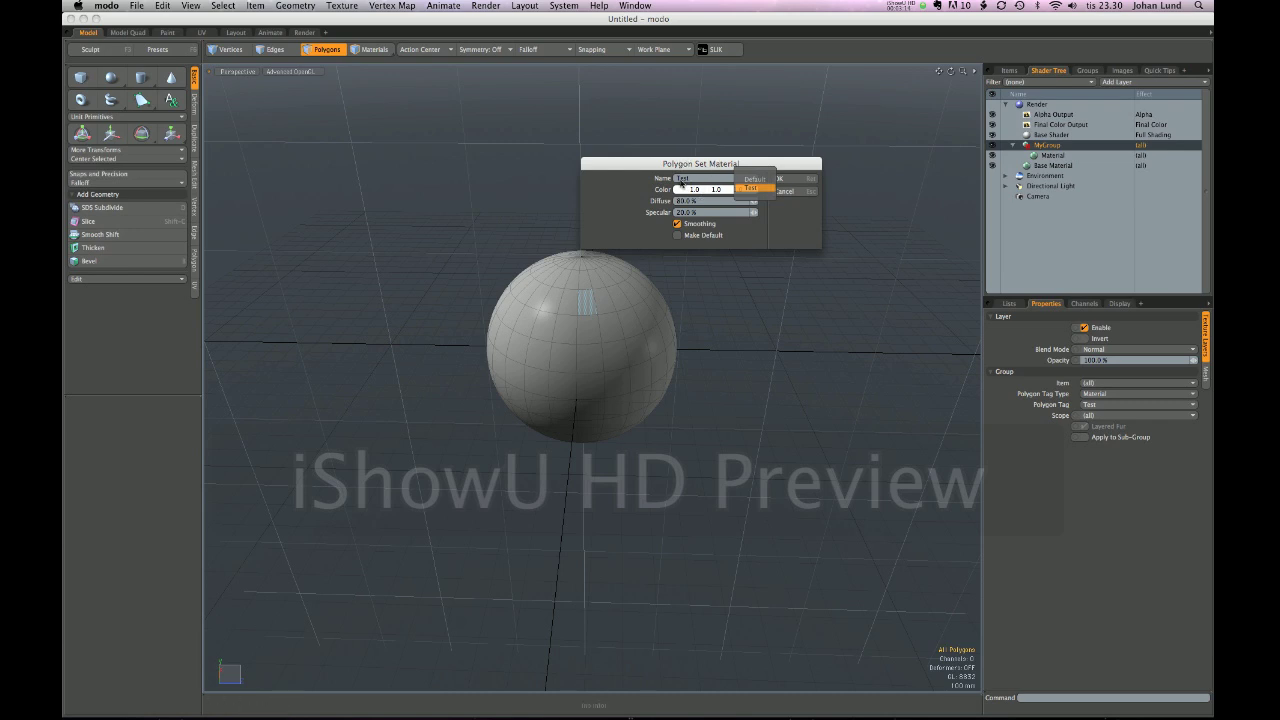
click(705, 163)
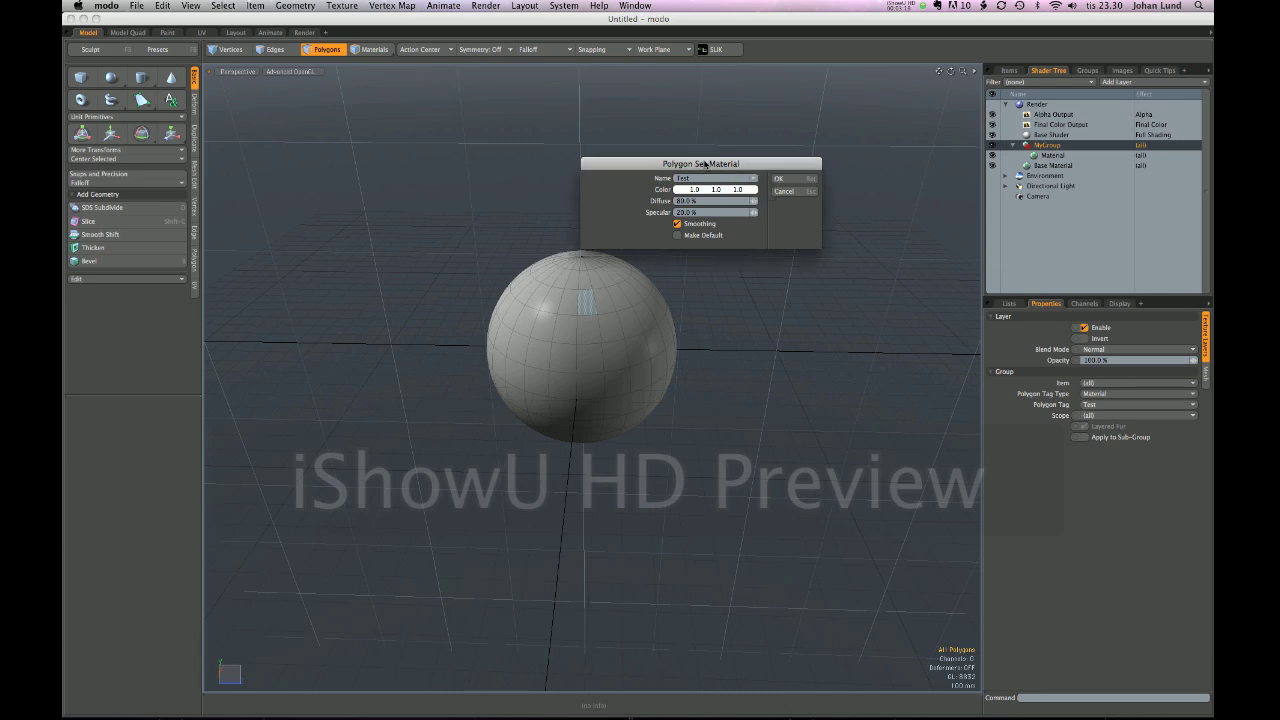
click(779, 178)
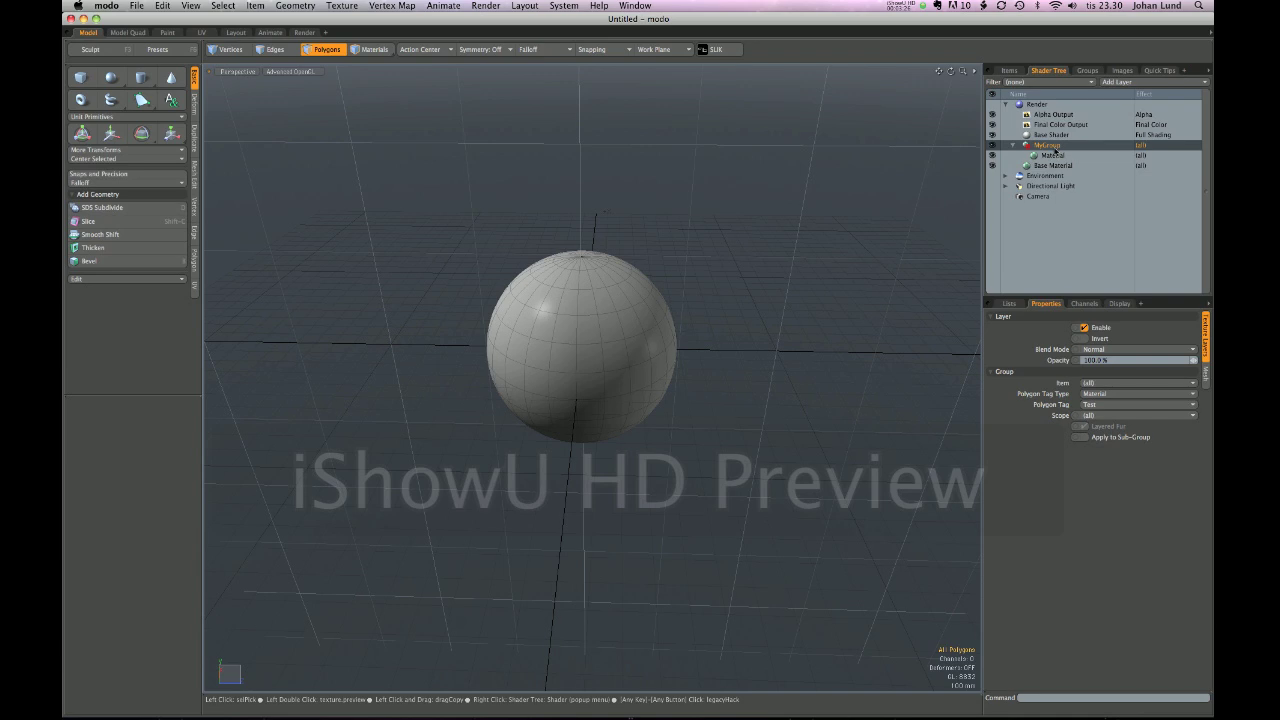
click(1137, 83)
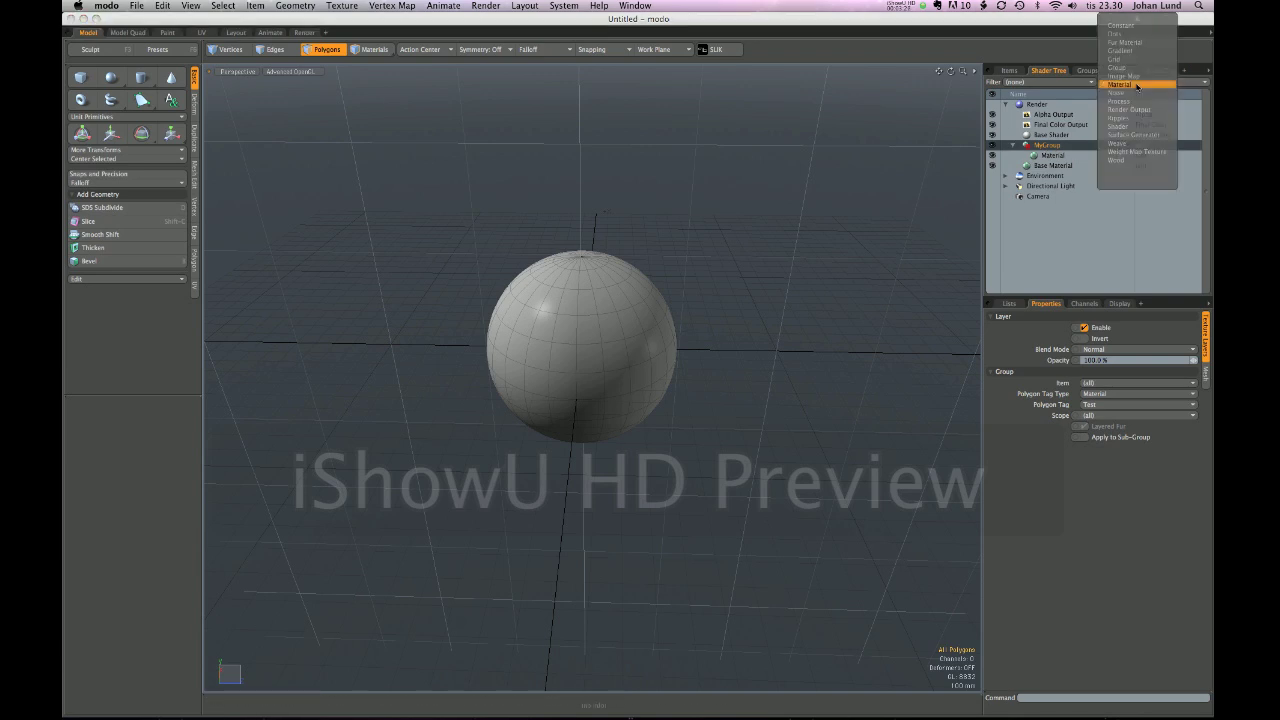
Step: Add a group above MyGroup with polygon tag Test and give it a Cellular texture
click(1138, 67)
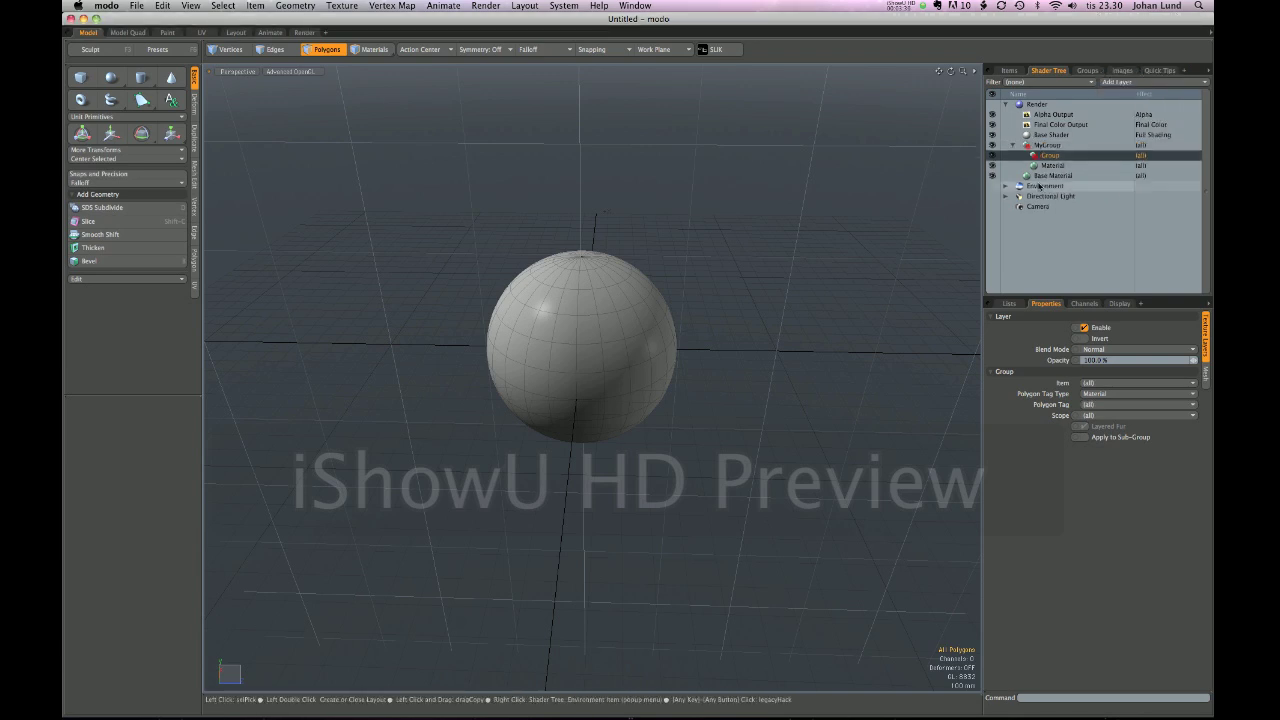
drag(1066, 155, 1052, 145)
click(1013, 155)
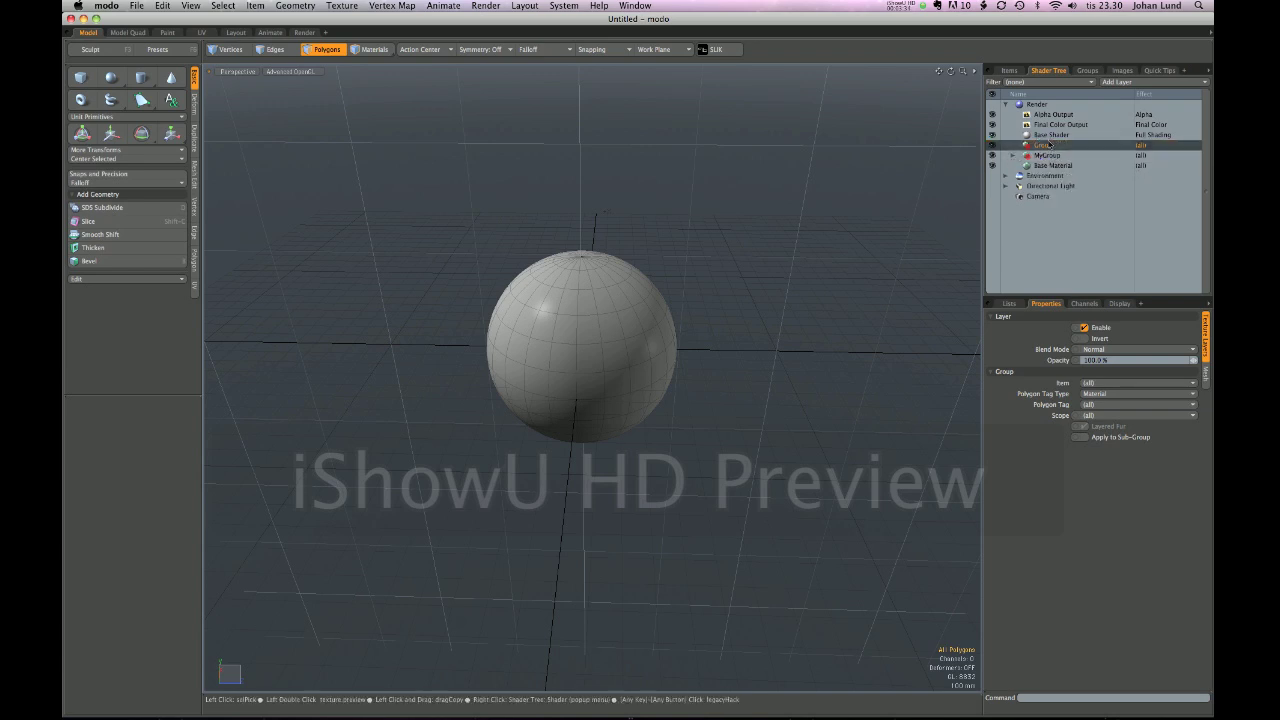
click(1105, 404)
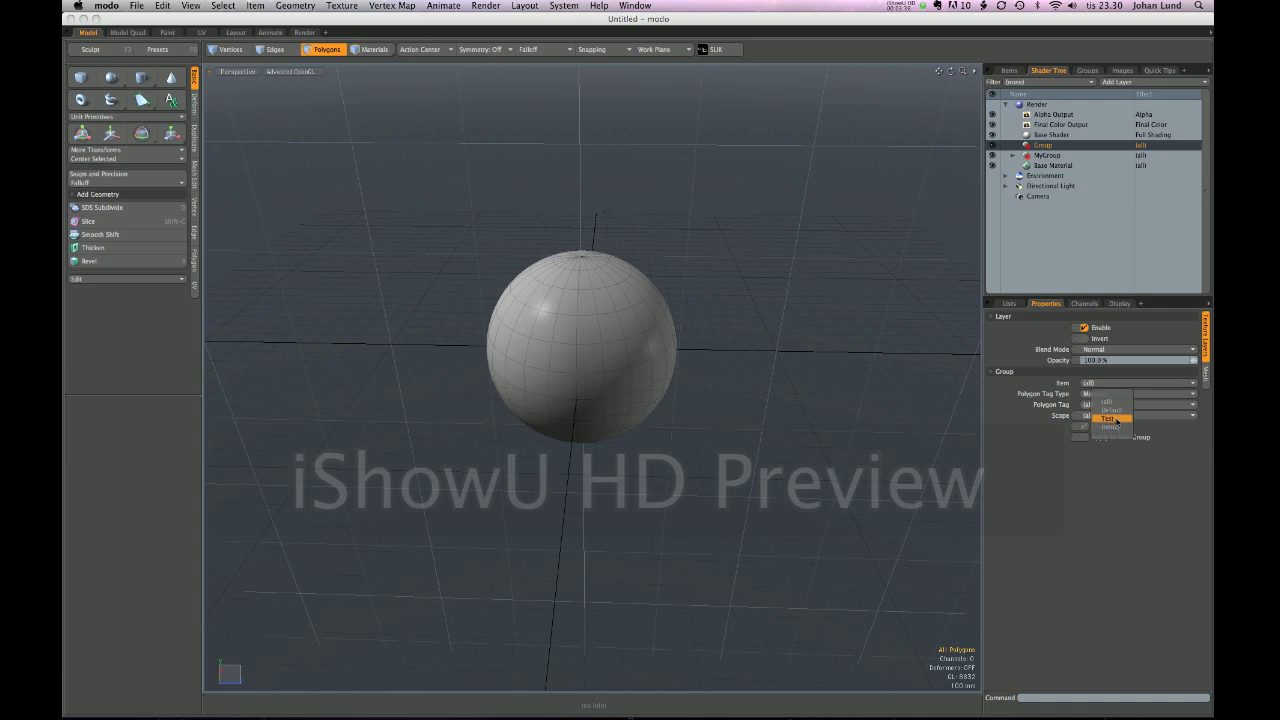
click(1116, 419)
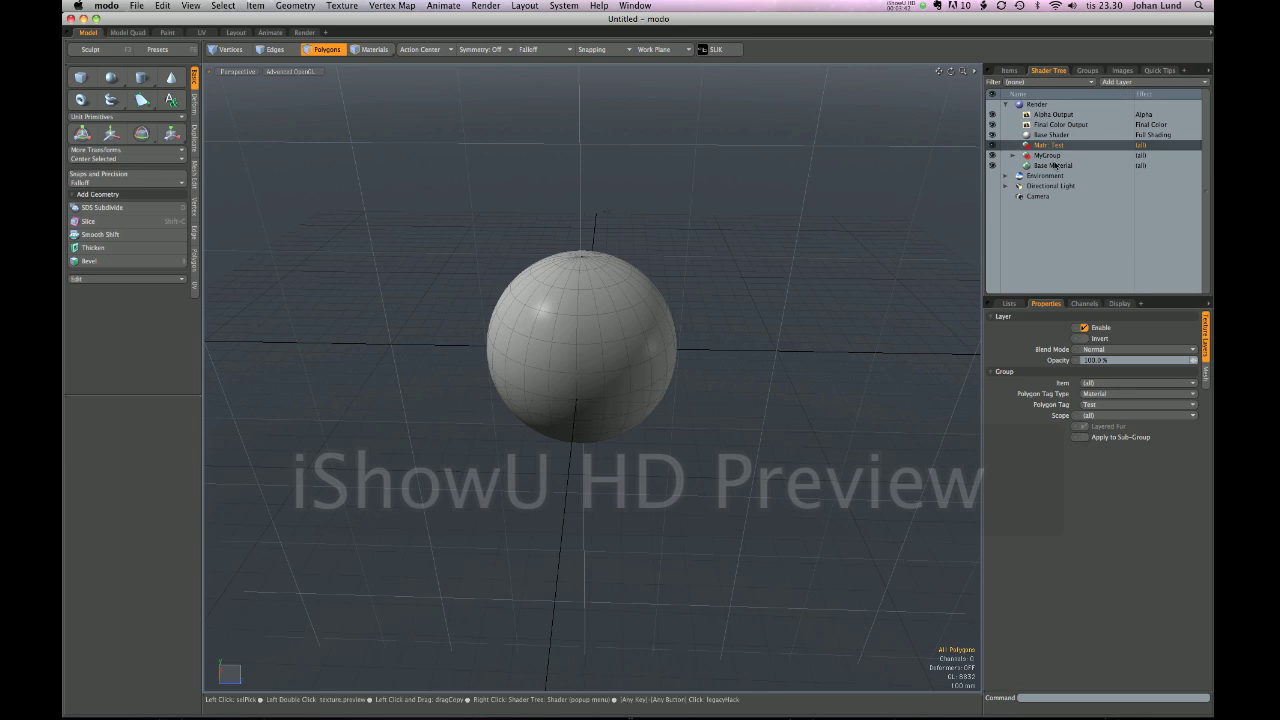
click(1124, 82)
click(1117, 31)
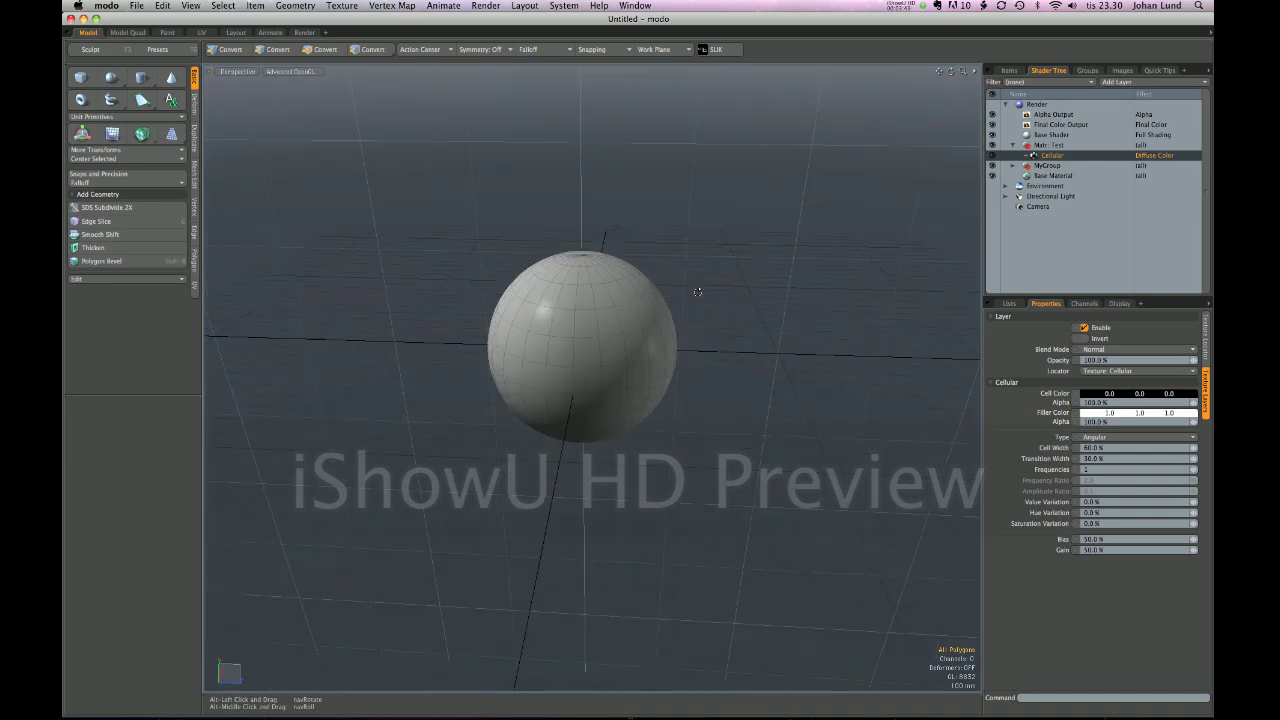
Step: In Polygons mode, open the material Name list, which shows Test twice, and pick Test
key(3)
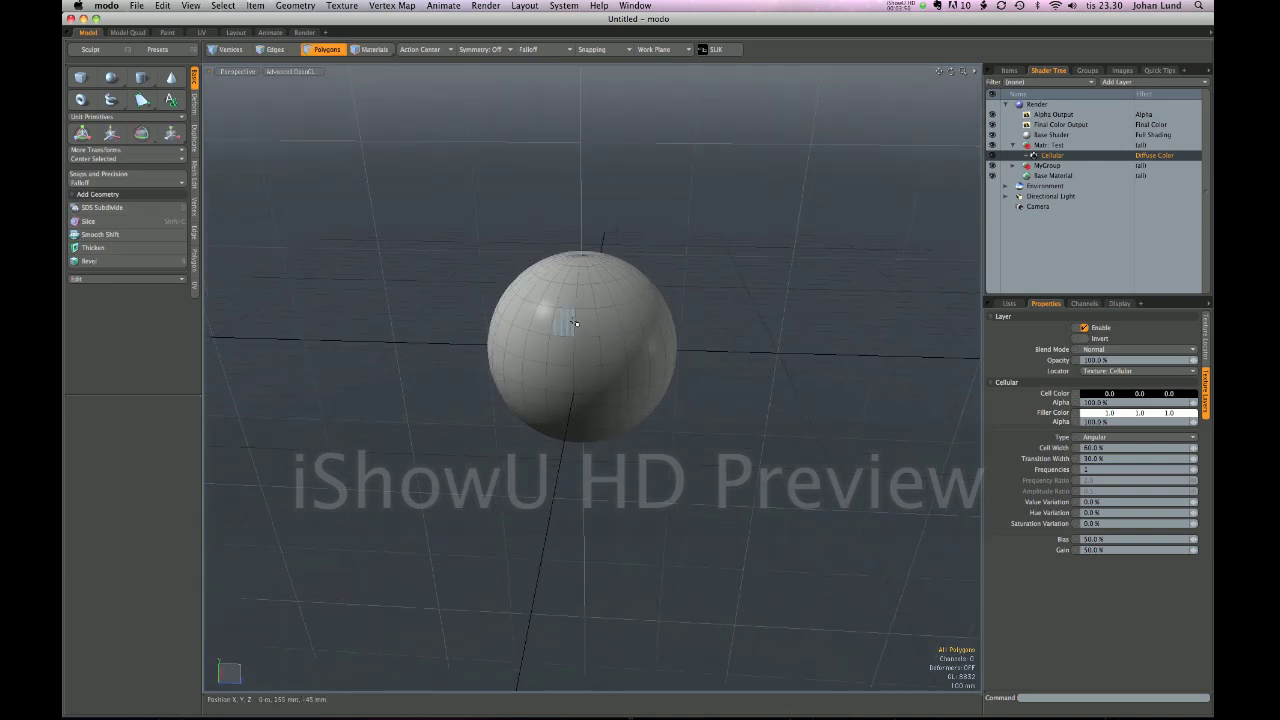
key(m)
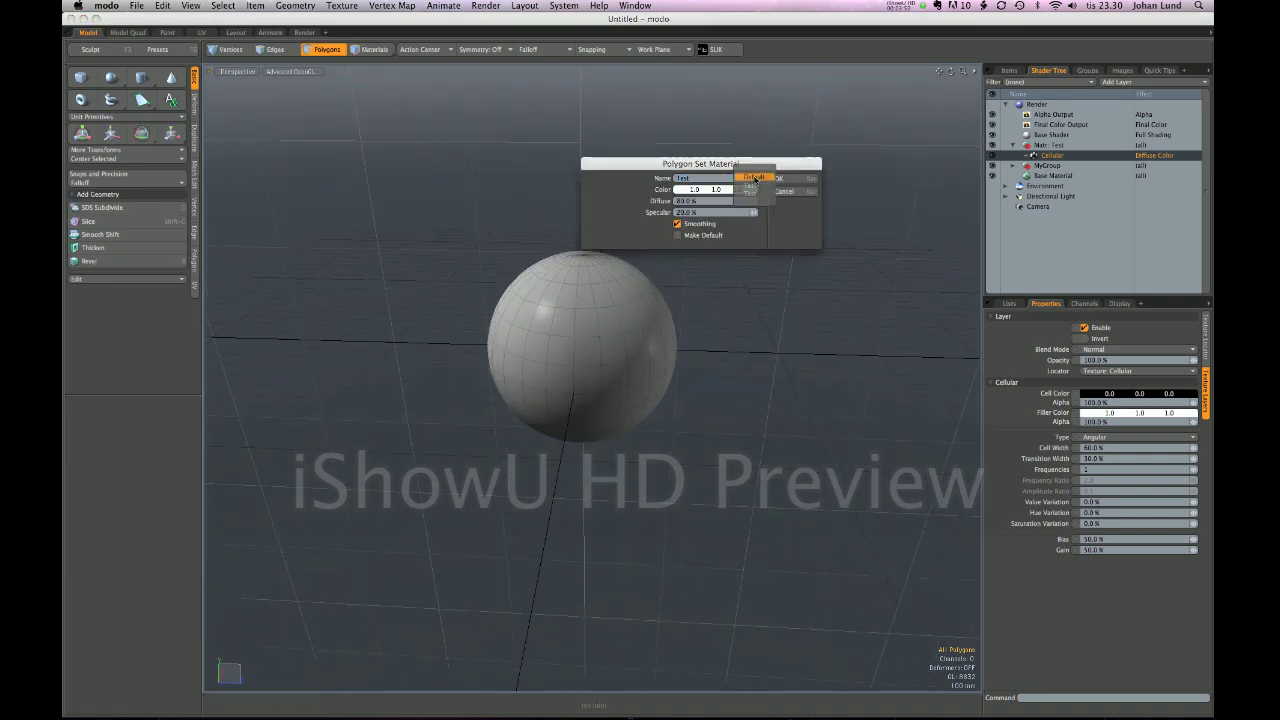
click(755, 178)
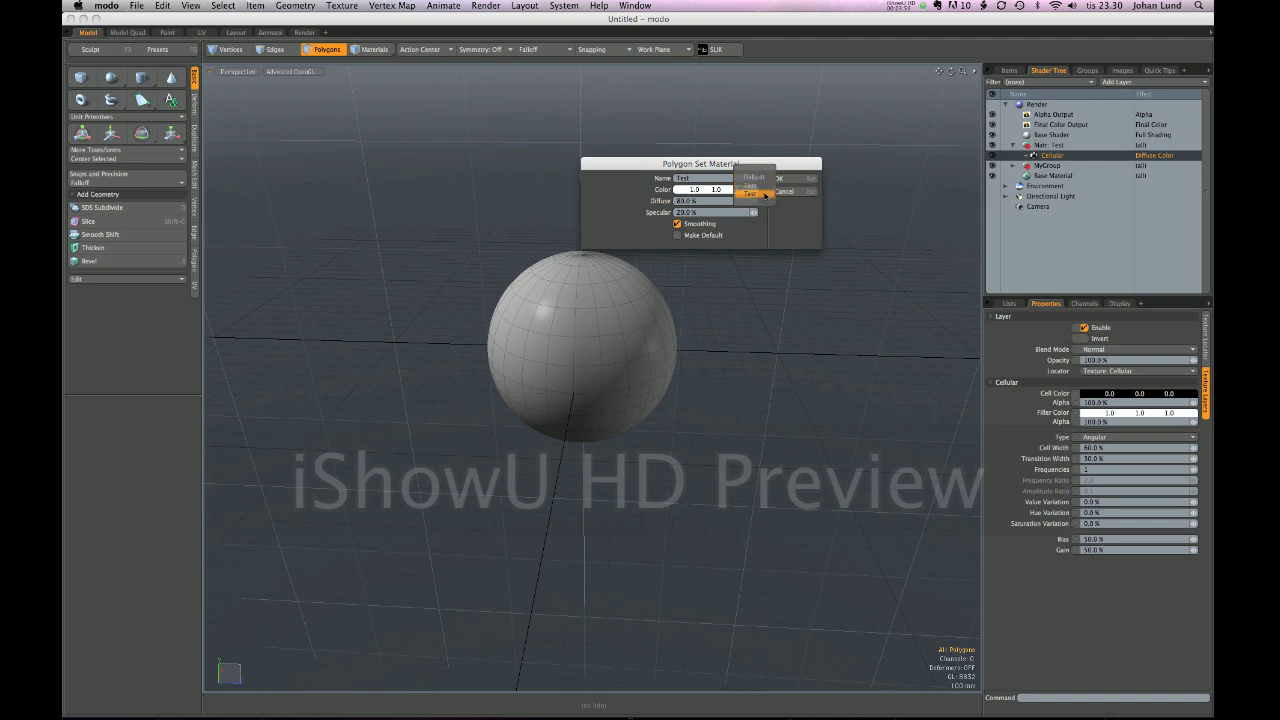
click(765, 195)
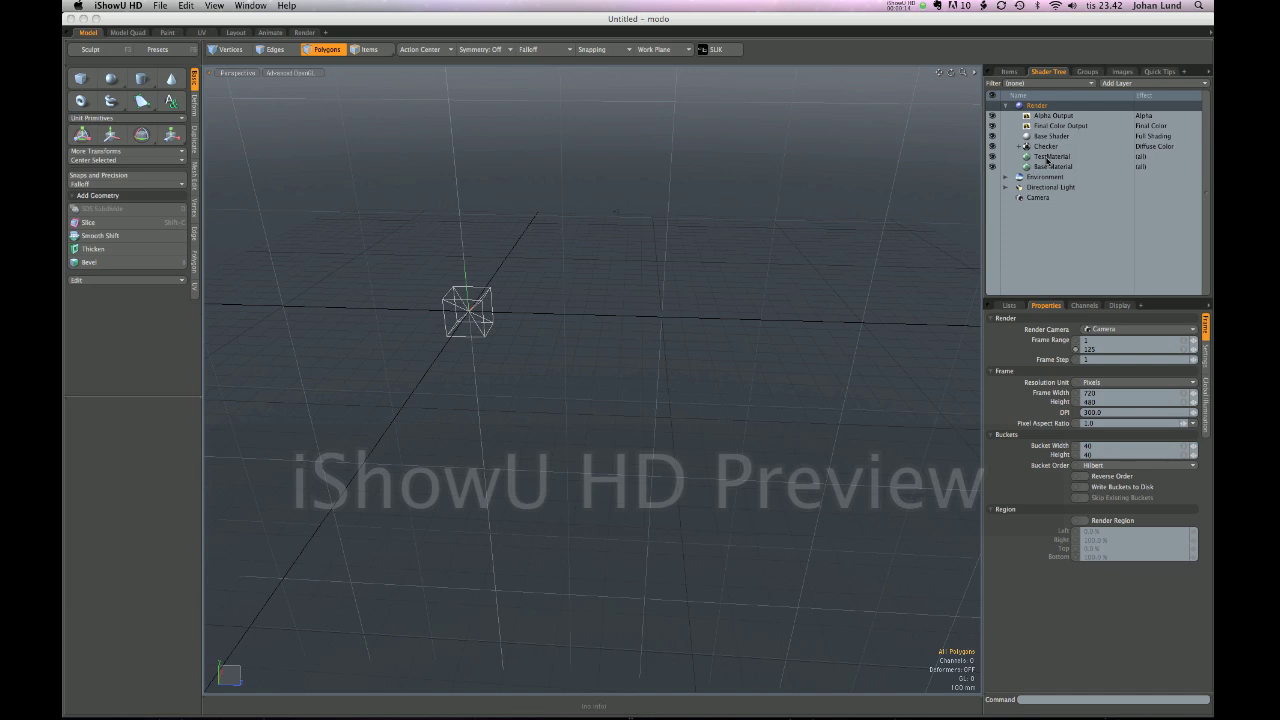
Step: Multi-select TestMaterial and Base Material and set their shared Diffuse Color to magenta
click(1047, 158)
click(1049, 157)
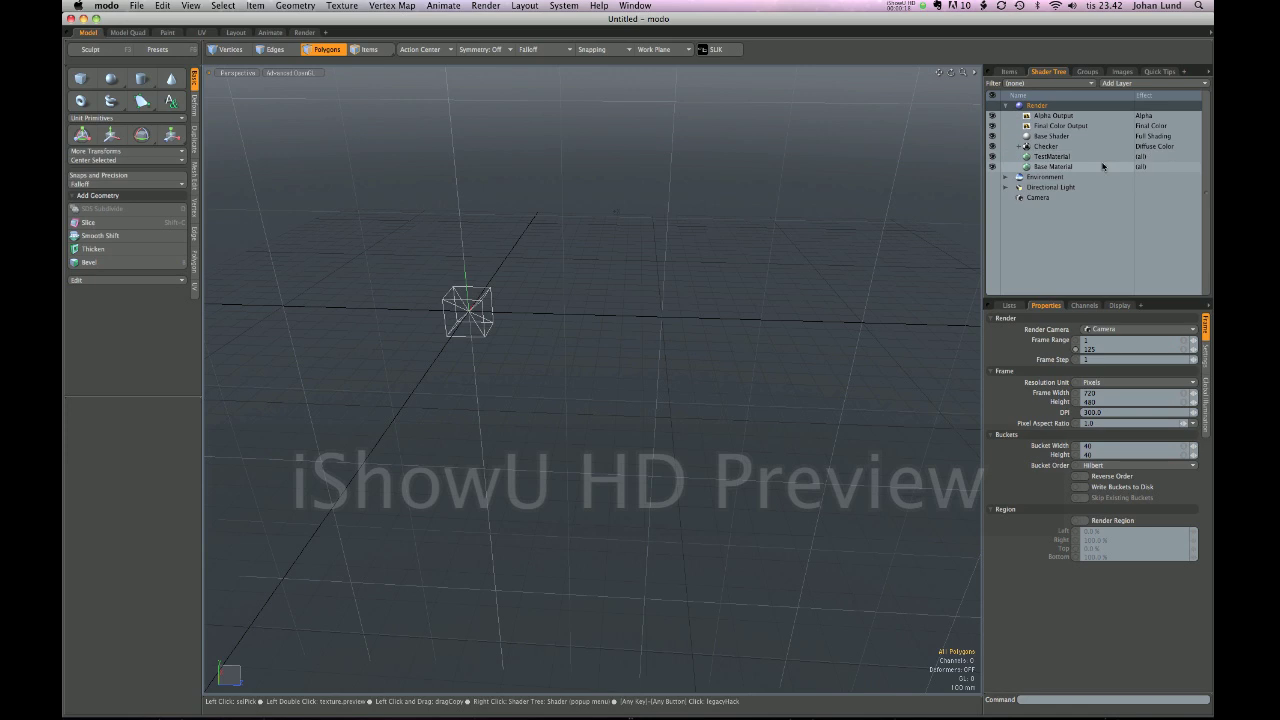
shift+click(1040, 166)
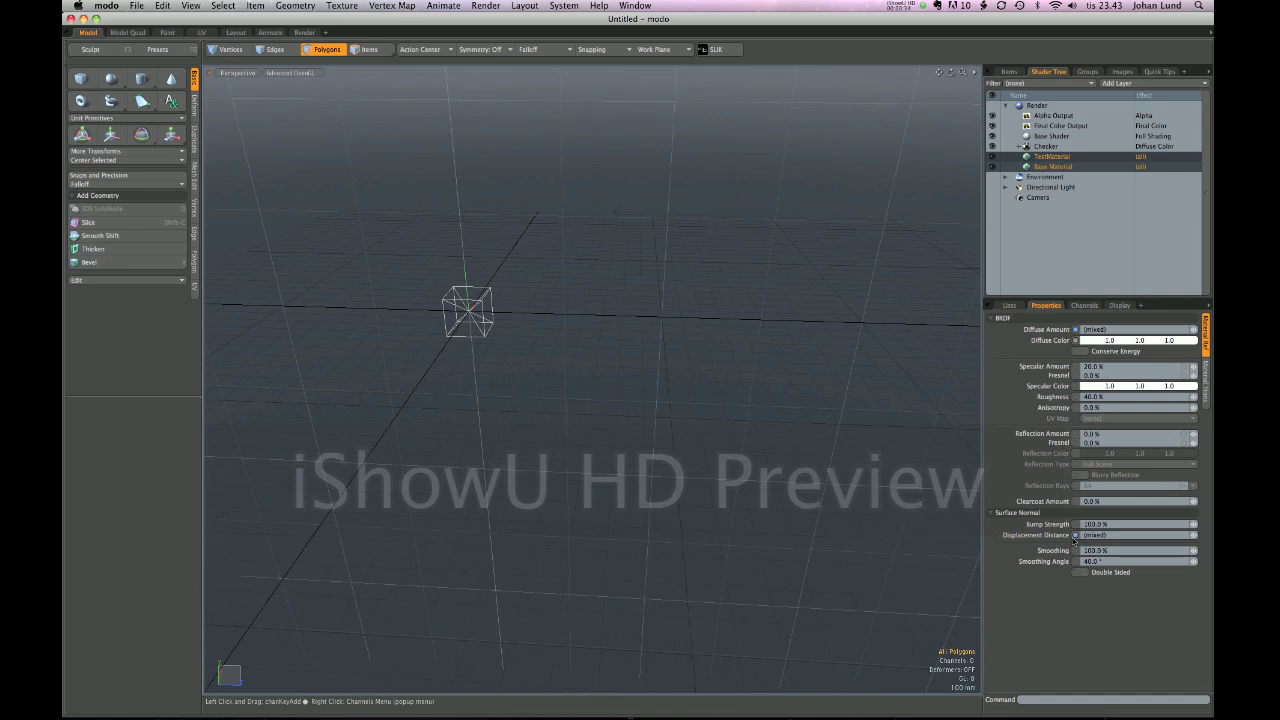
mouse_move(1194, 537)
mouse_down()
mouse_move(1184, 540)
mouse_move(1200, 537)
mouse_up()
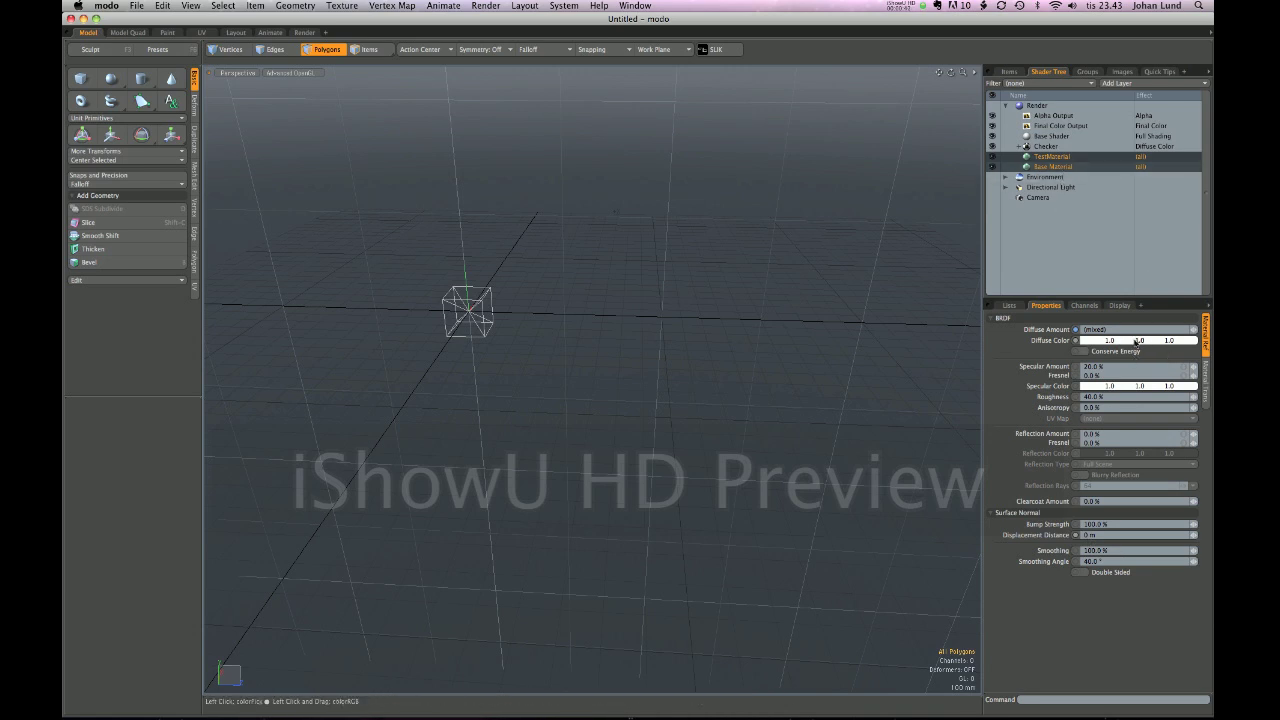
drag(1140, 341, 1105, 341)
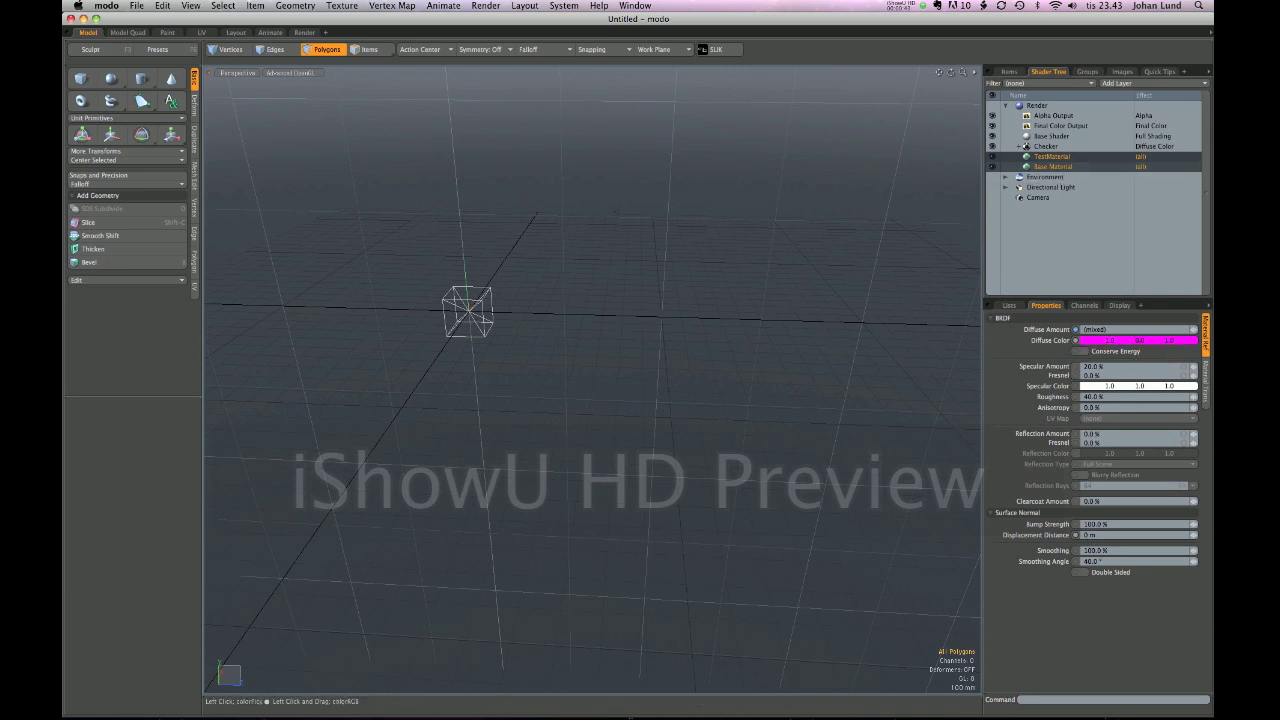
click(1052, 157)
click(1056, 167)
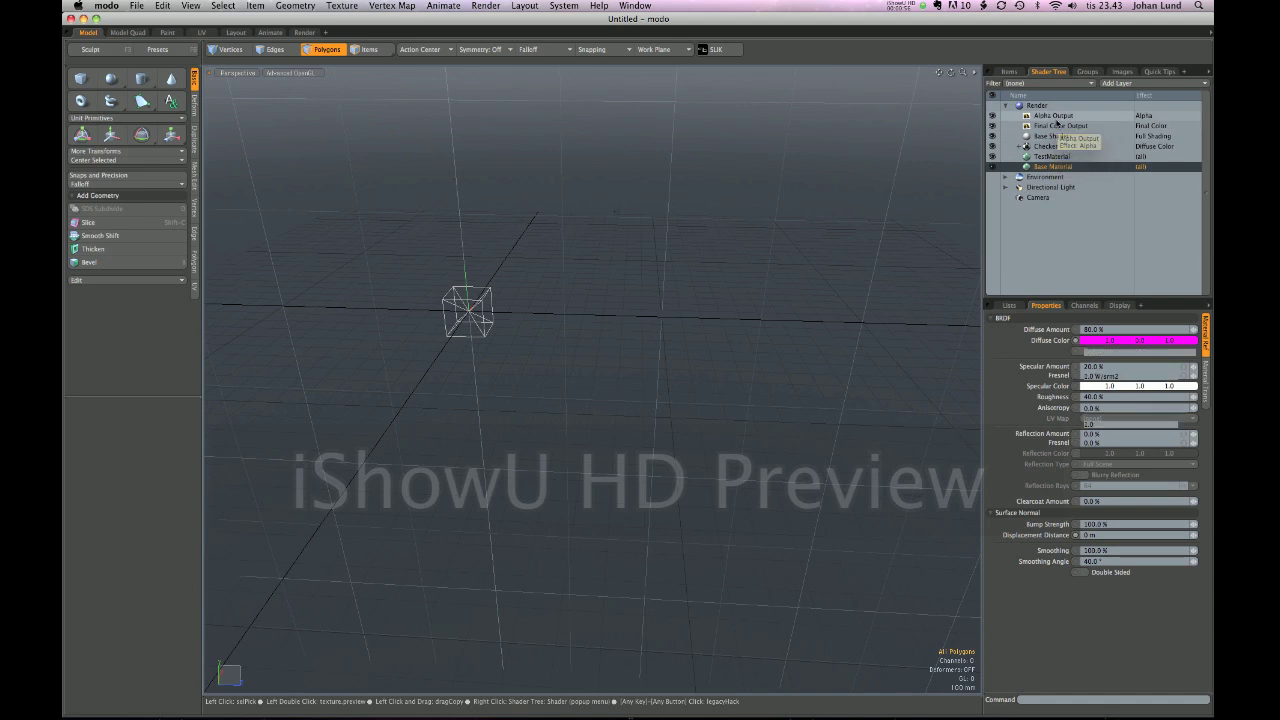
Step: Select Alpha Output through Base Material, show Texture Layers properties, and enlarge the properties panel
click(1050, 117)
shift+click(1052, 166)
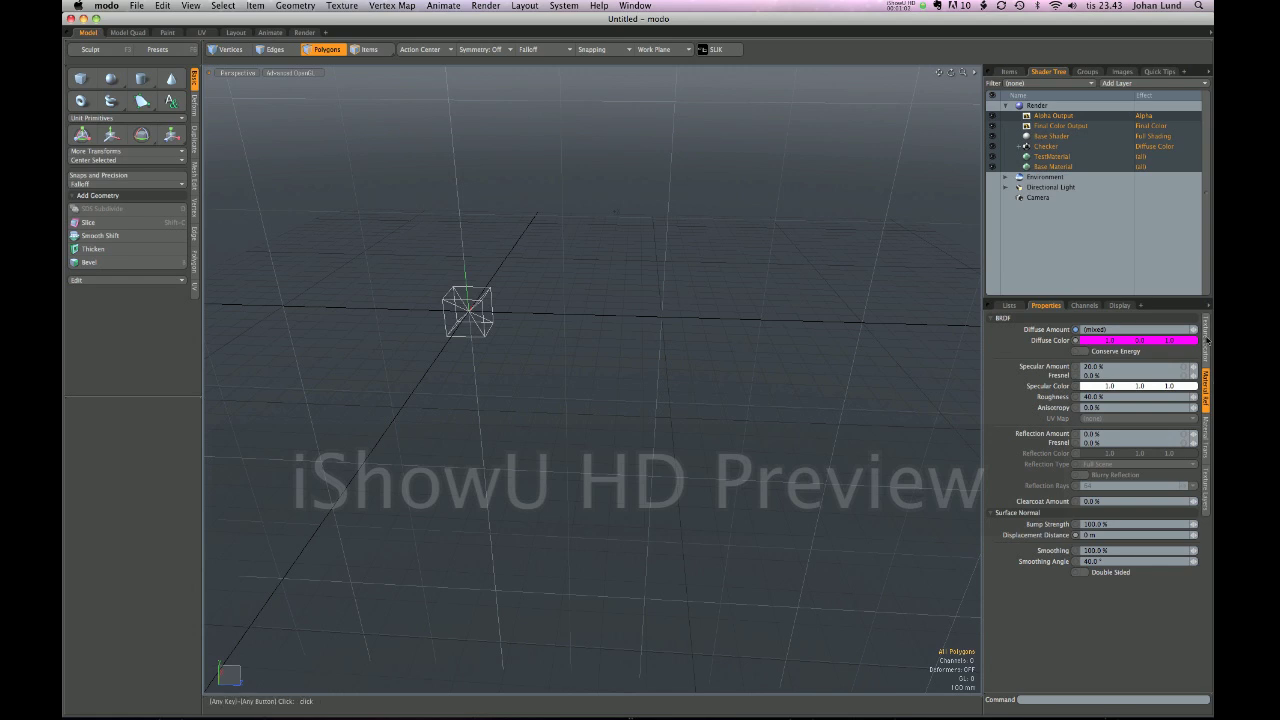
click(1206, 486)
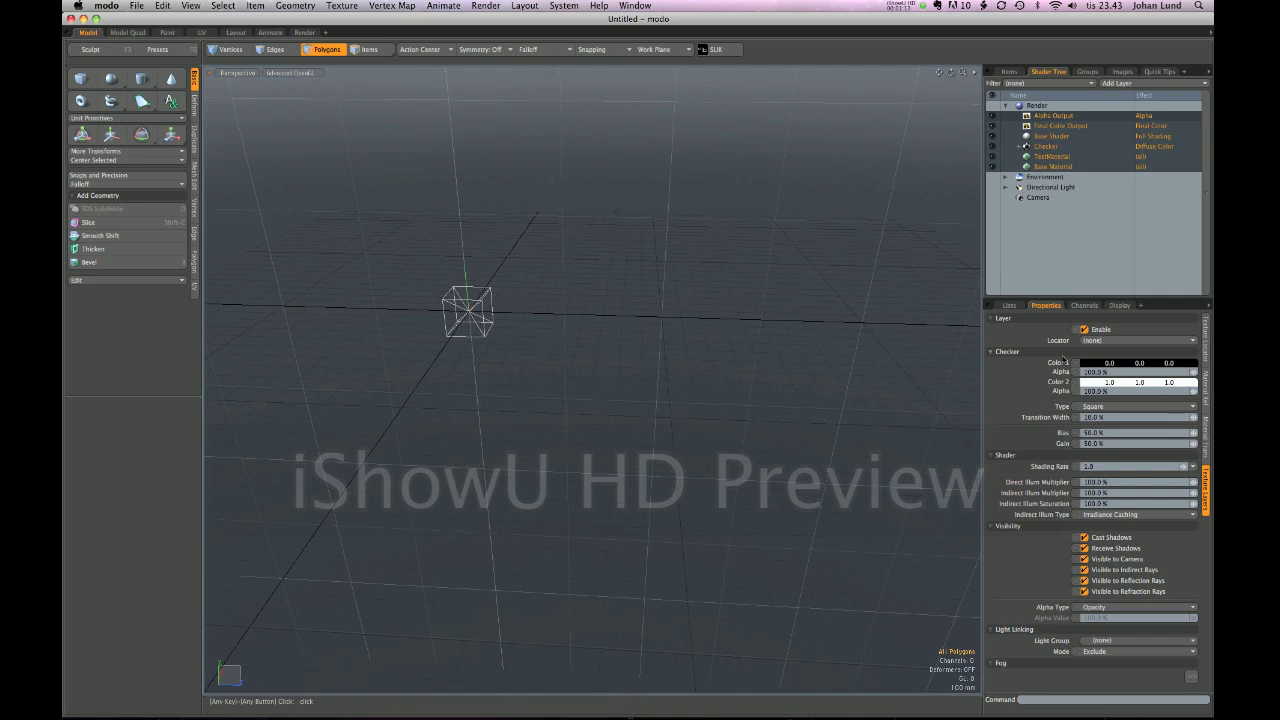
drag(1076, 299, 1080, 198)
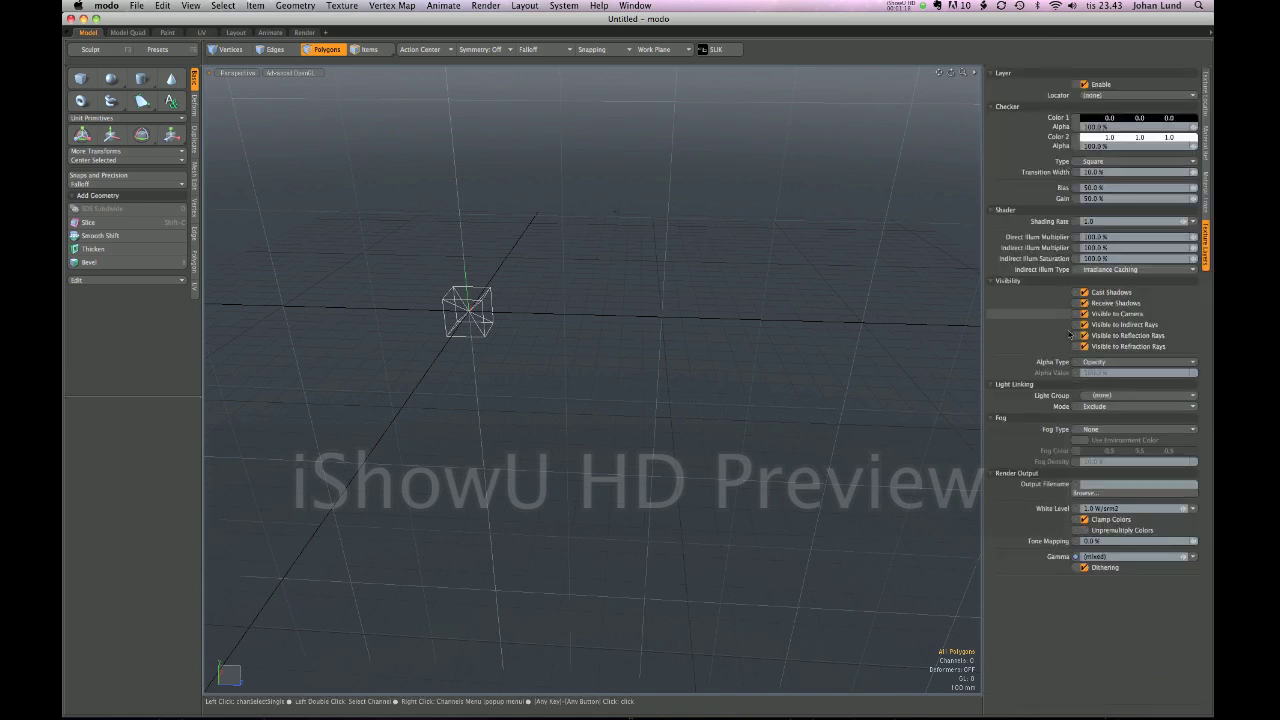